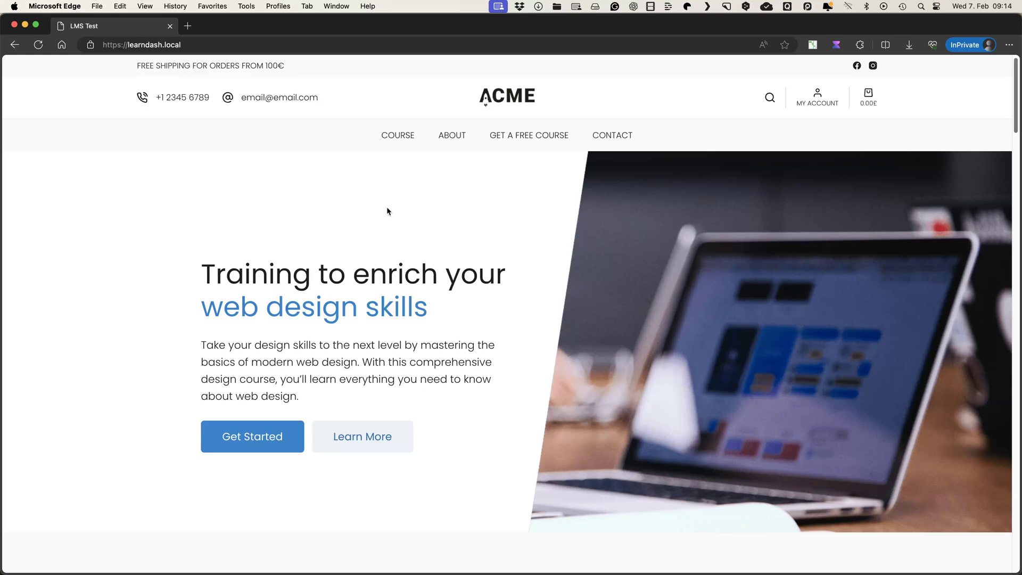
# Fill in a first name and email on the Get a free course newsletter form and submit it
pyautogui.click(417, 205)
pyautogui.press('super+bracketleft')
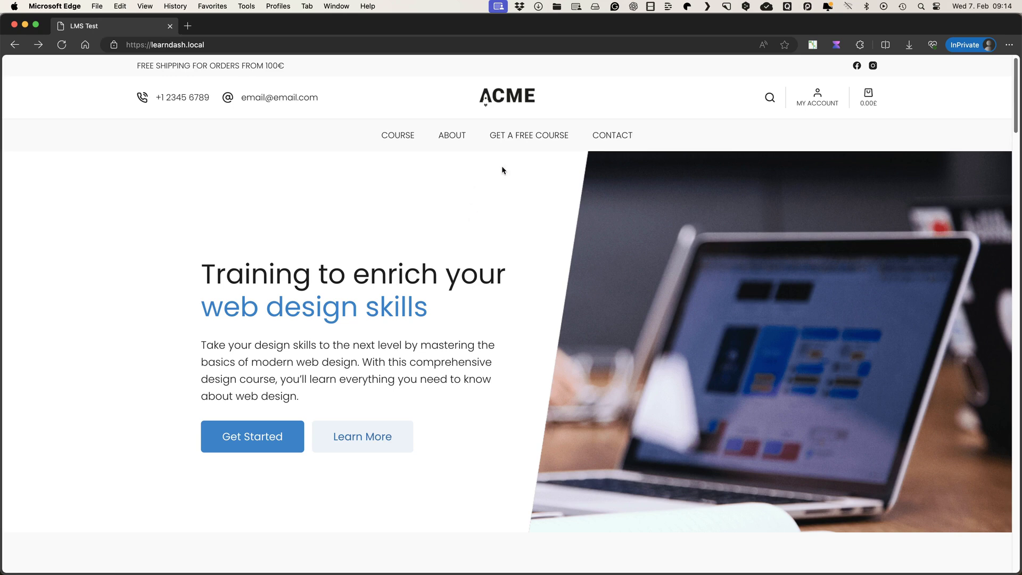
pyautogui.click(525, 137)
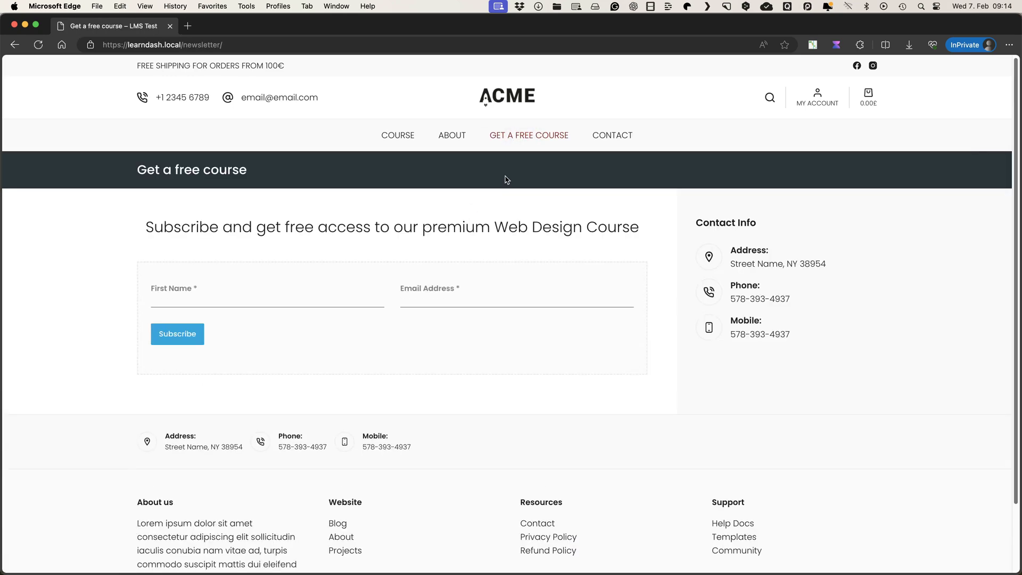
pyautogui.click(212, 295)
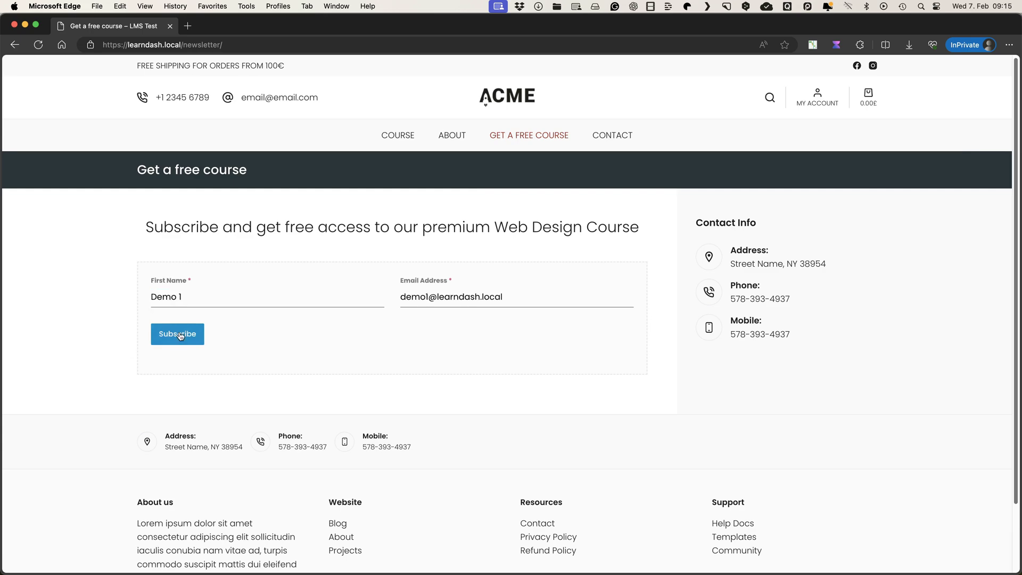
pyautogui.click(179, 334)
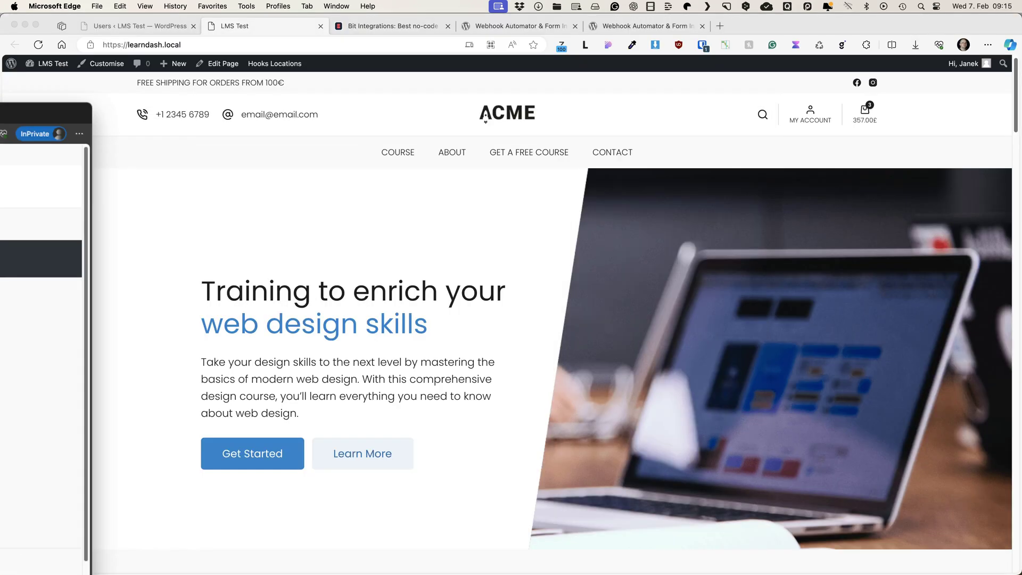
# Reload the WordPress Users list to confirm demo1's course enrollment, then view Mailchimp's Demo list subscribers
pyautogui.click(145, 24)
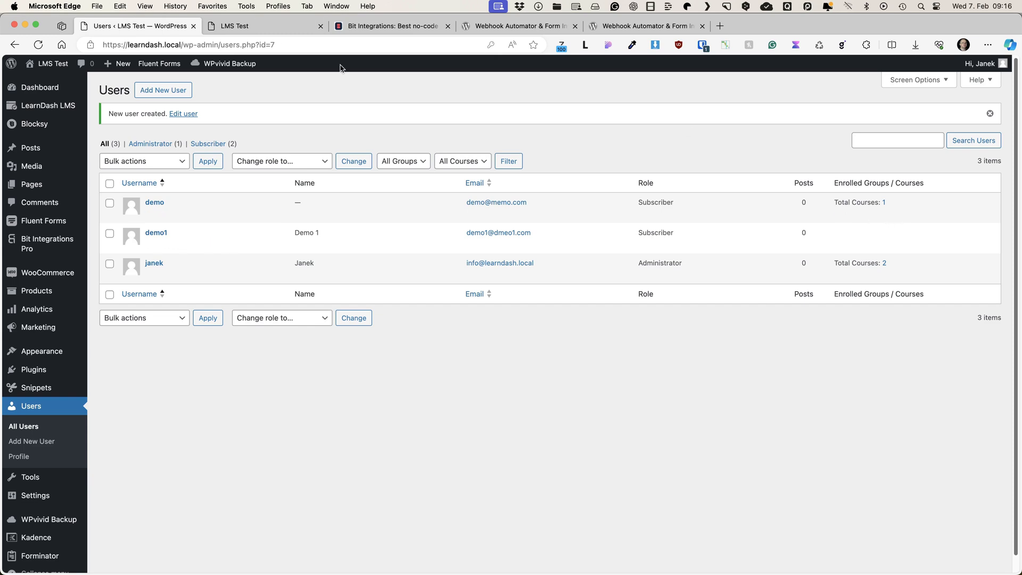
pyautogui.click(37, 45)
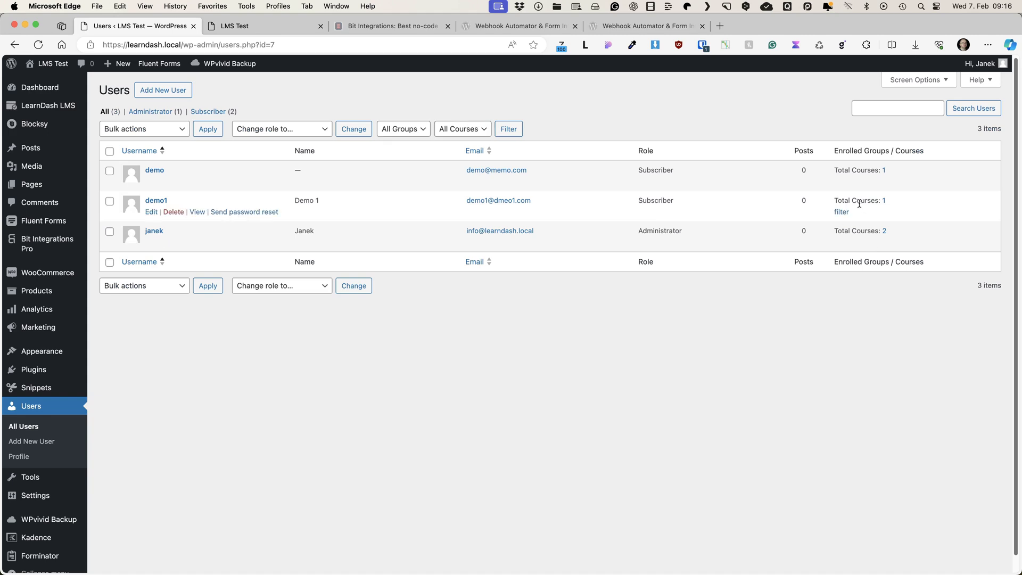
pyautogui.press('super+shift+t')
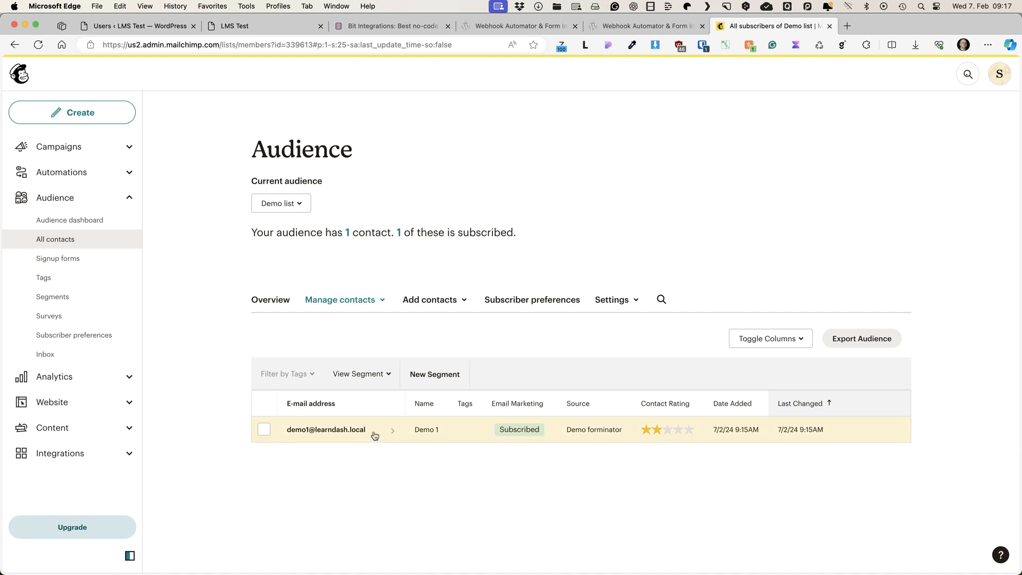
# Return to the site's Get a free course newsletter page after checking the Demo forminator contact
pyautogui.press('super+2')
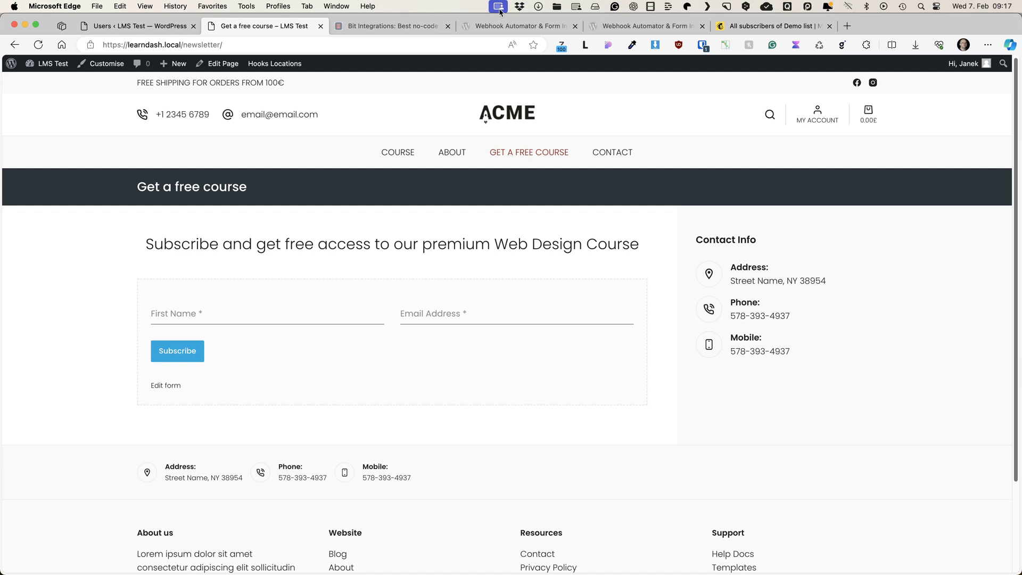
# Read through the wordpress.org Bit Integrations plugin page's description, details, ratings and useful links
pyautogui.hotkey('ctrl', 'Tab')
pyautogui.hotkey('ctrl', 'Tab')
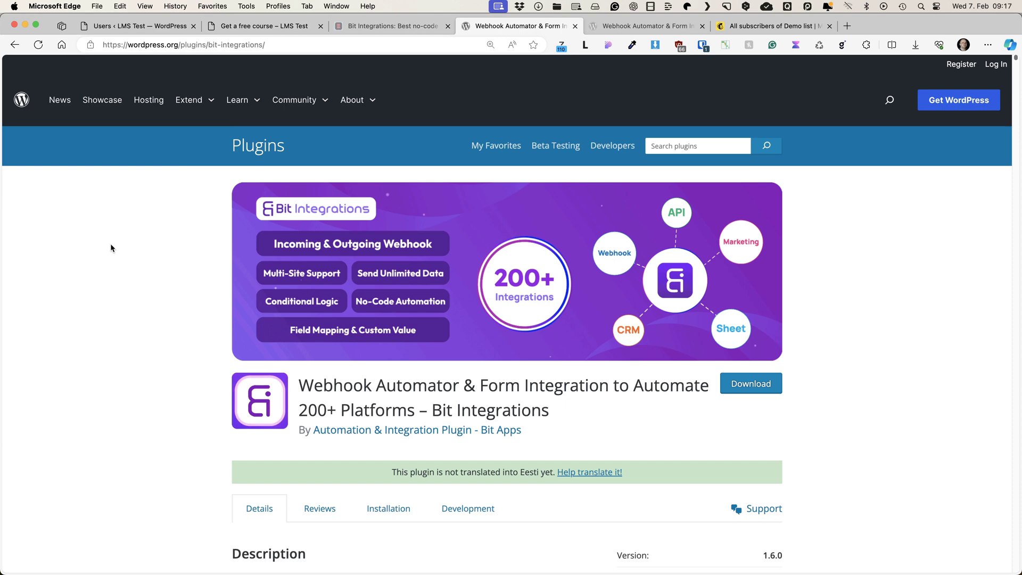
pyautogui.scroll(-5, 101, 238)
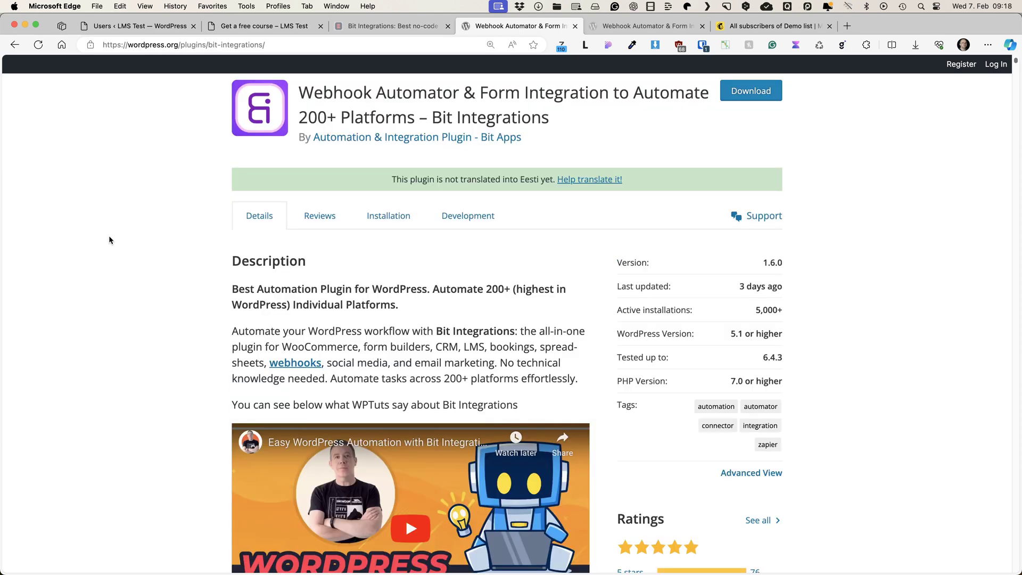
pyautogui.scroll(-2, 109, 237)
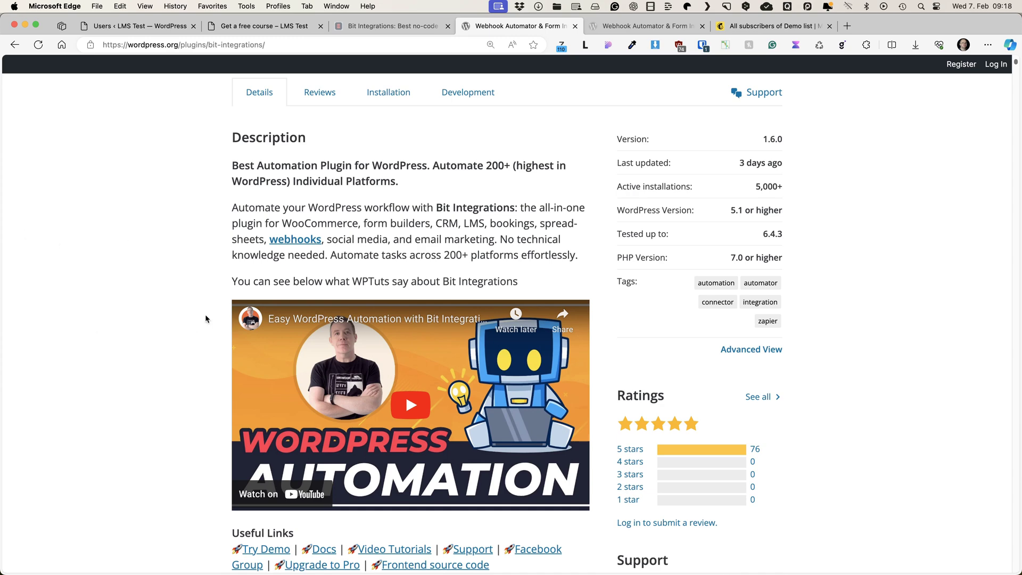
pyautogui.scroll(-5, 294, 228)
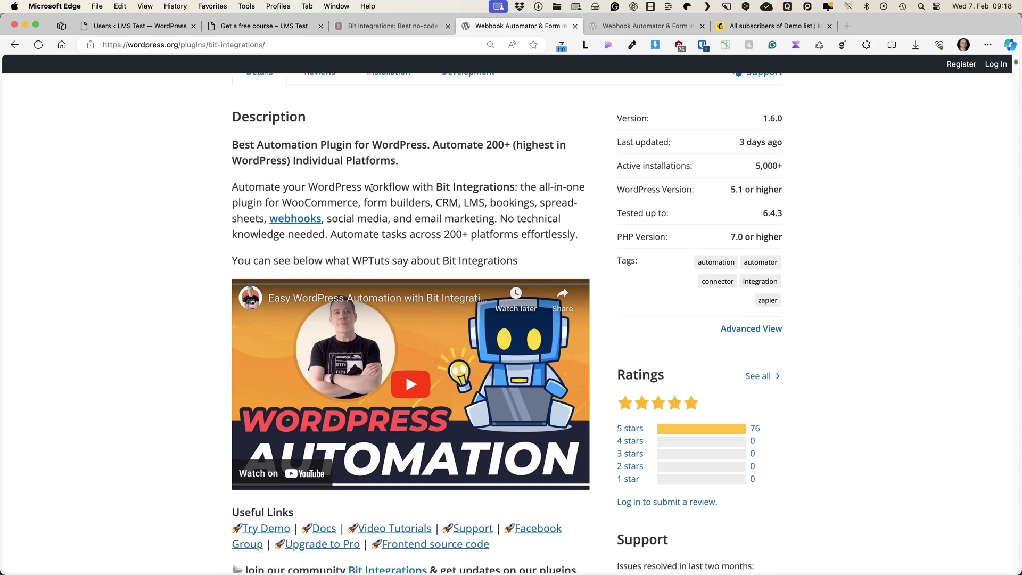
pyautogui.scroll(-3, 177, 189)
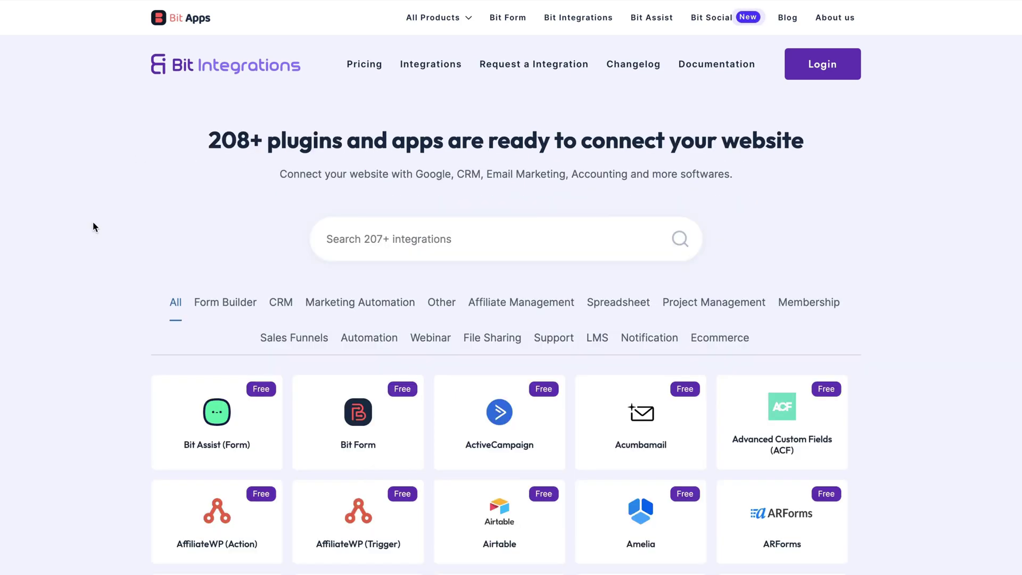
# Browse the integrations card grid past LearnDash LMS, then jump back to the top
pyautogui.scroll(-6, 93, 221)
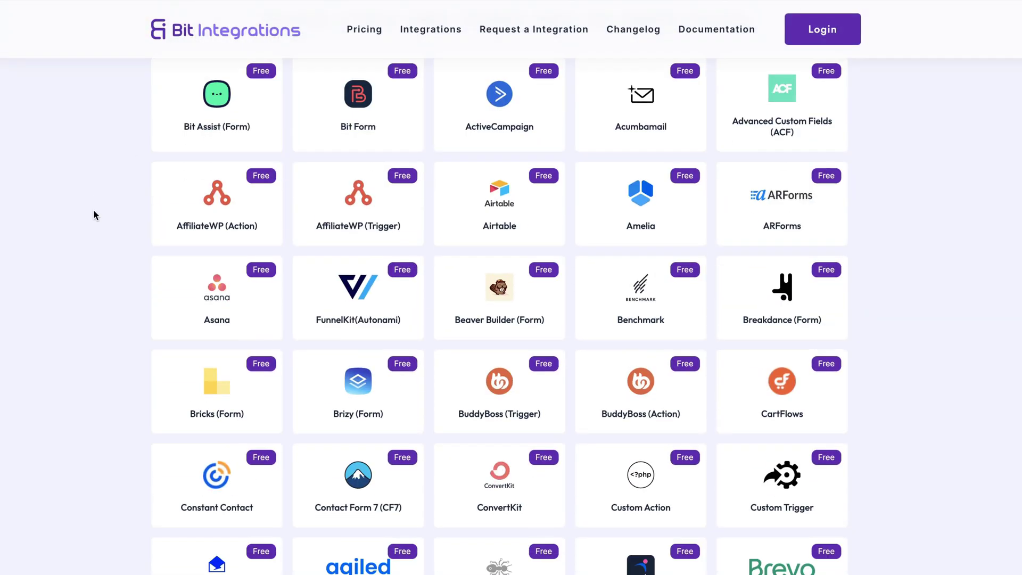
pyautogui.scroll(-2, 92, 215)
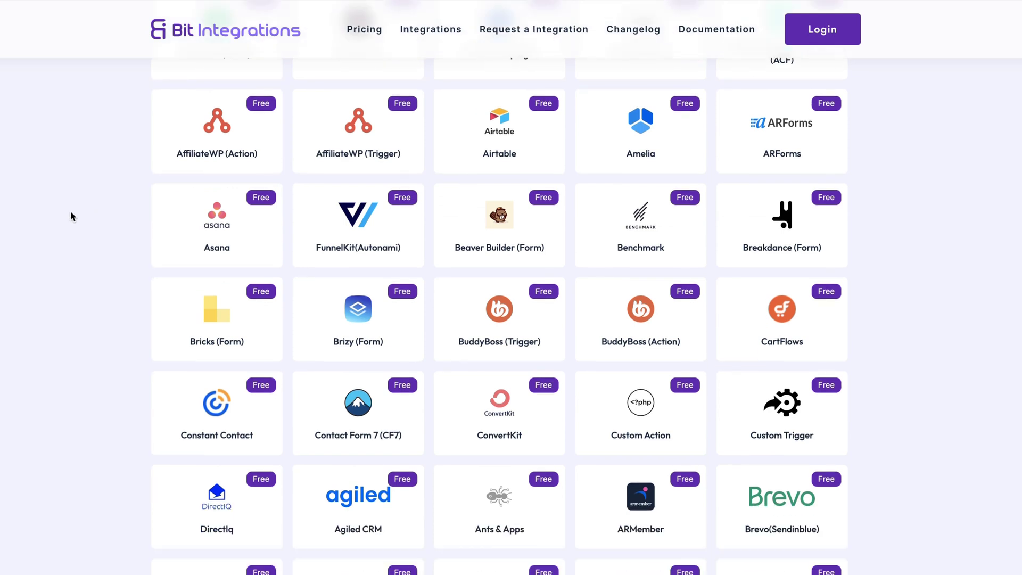
pyautogui.scroll(-3, 86, 221)
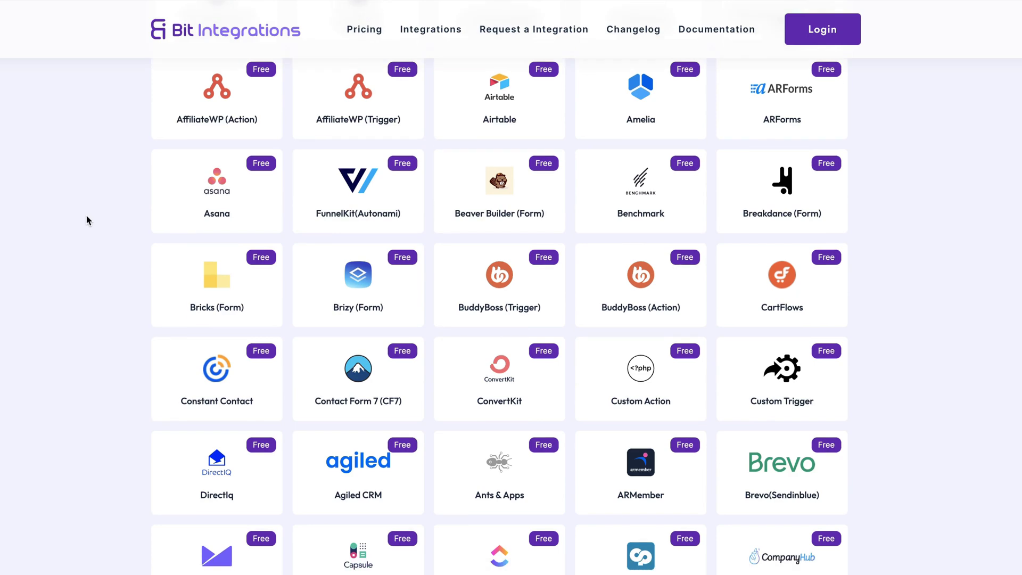
pyautogui.scroll(-3, 88, 219)
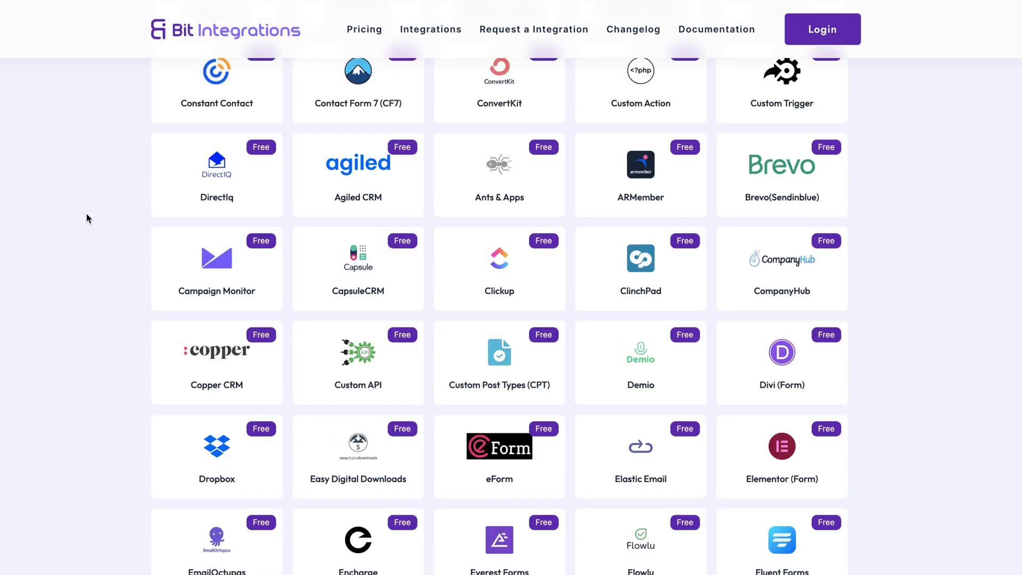
pyautogui.scroll(-15, 92, 222)
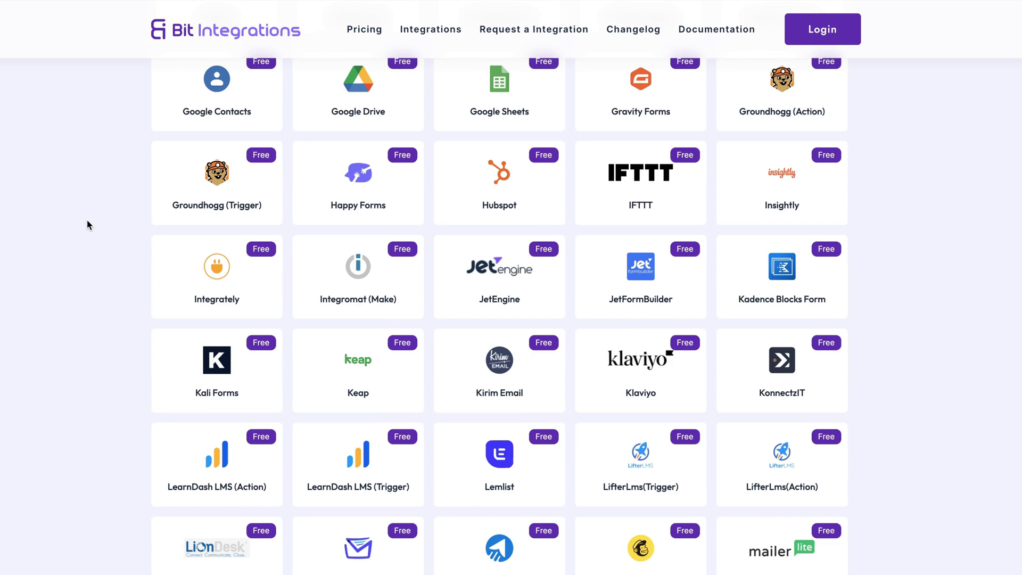
pyautogui.press('Home')
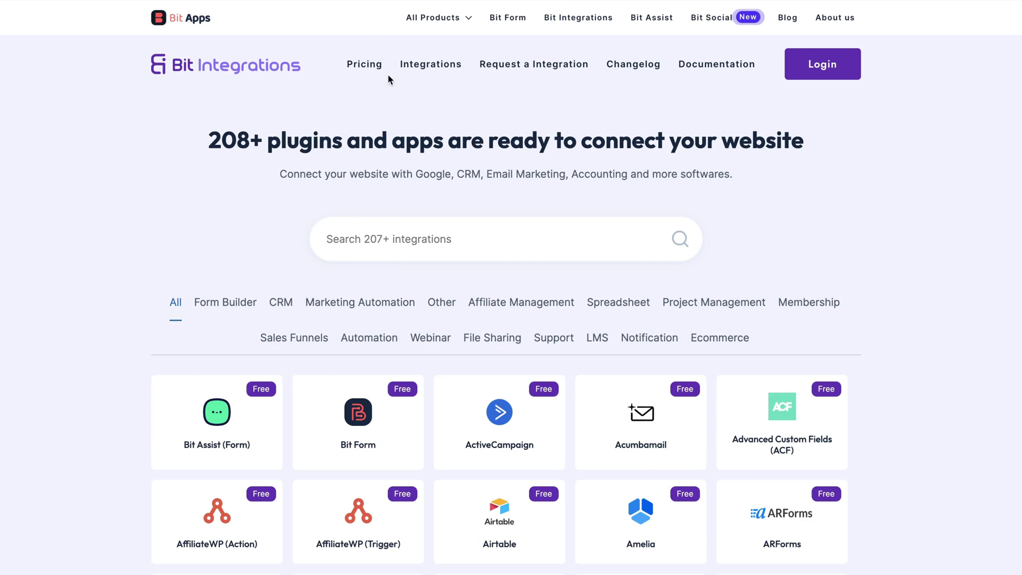
# Show the Lifetime pricing plans: LTD $99, Plus $299 and Agency Ltd $499
pyautogui.click(365, 65)
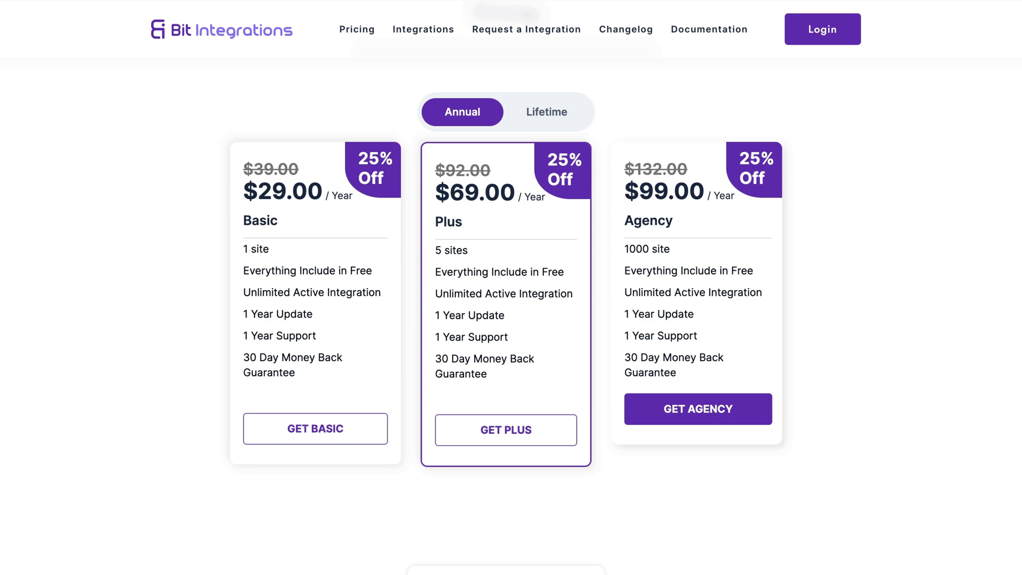
pyautogui.click(551, 112)
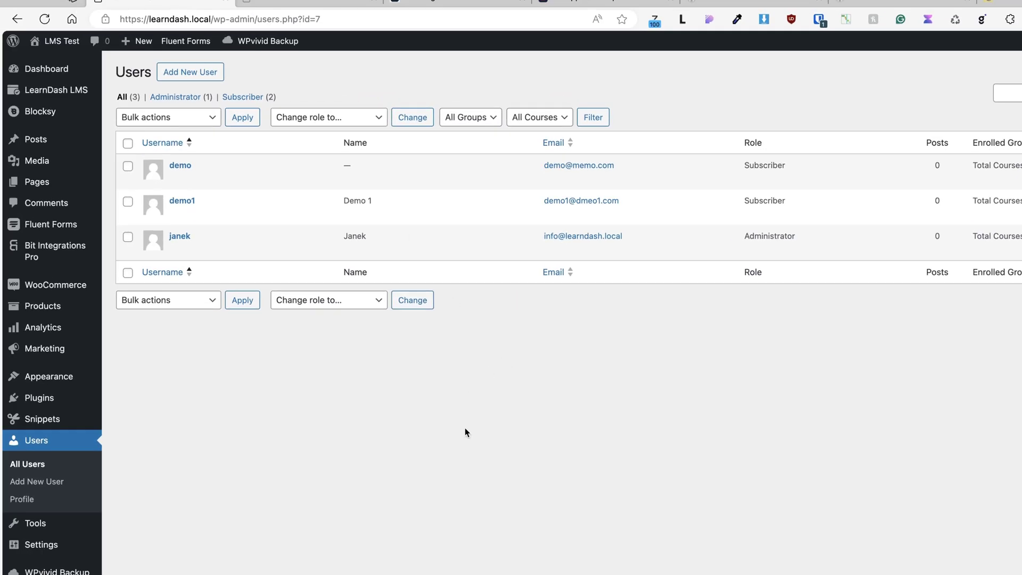
# Search Add New Plugin for 'bit integrations' to confirm the plugin is Active
pyautogui.moveTo(23, 401)
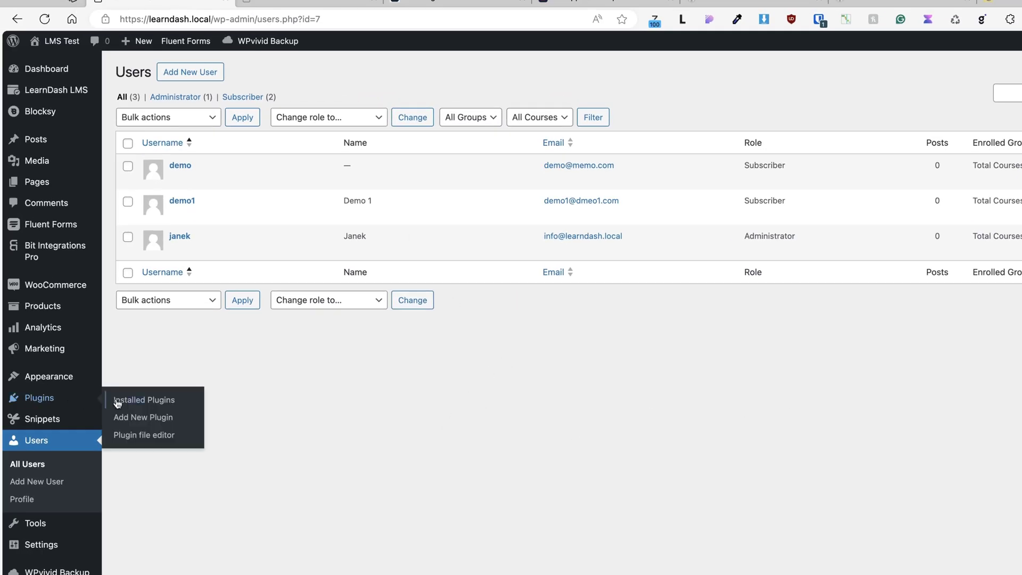
pyautogui.click(148, 426)
pyautogui.write('bit int')
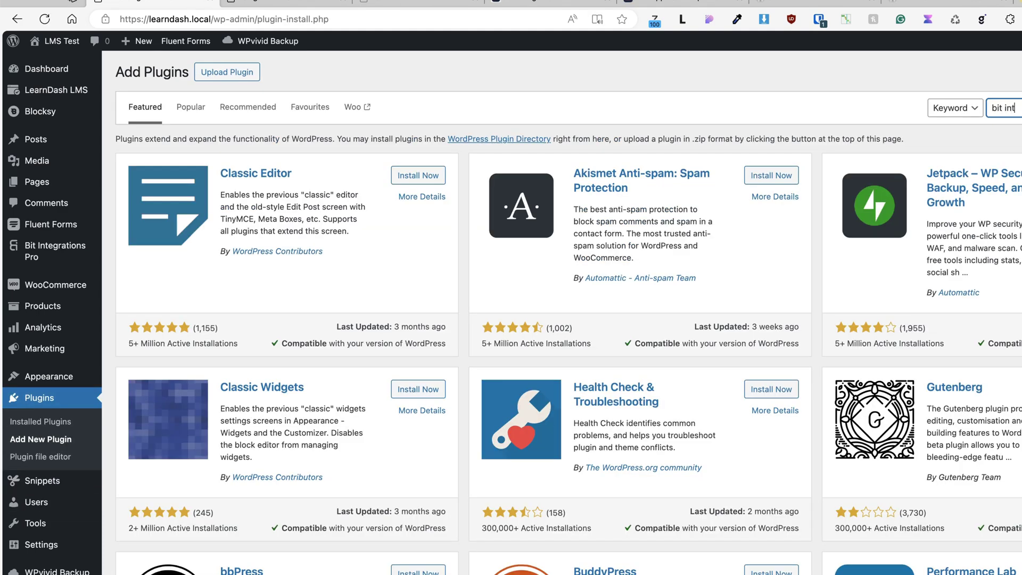
pyautogui.write('egrations')
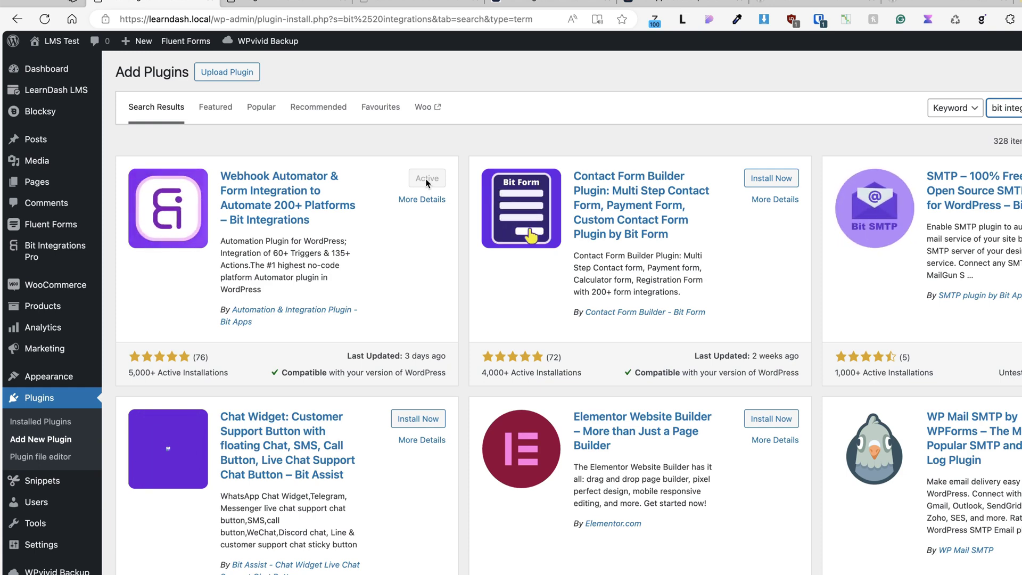
pyautogui.click(350, 79)
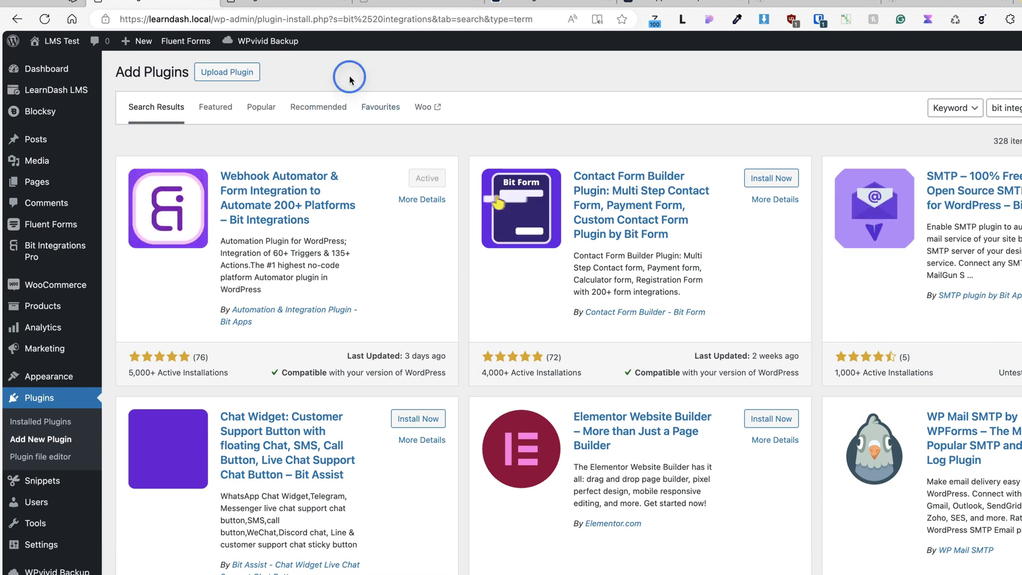
# Open Bit Integrations Pro's All Integrations list with the Mail Chimp and LearnDash integrations
pyautogui.click(227, 72)
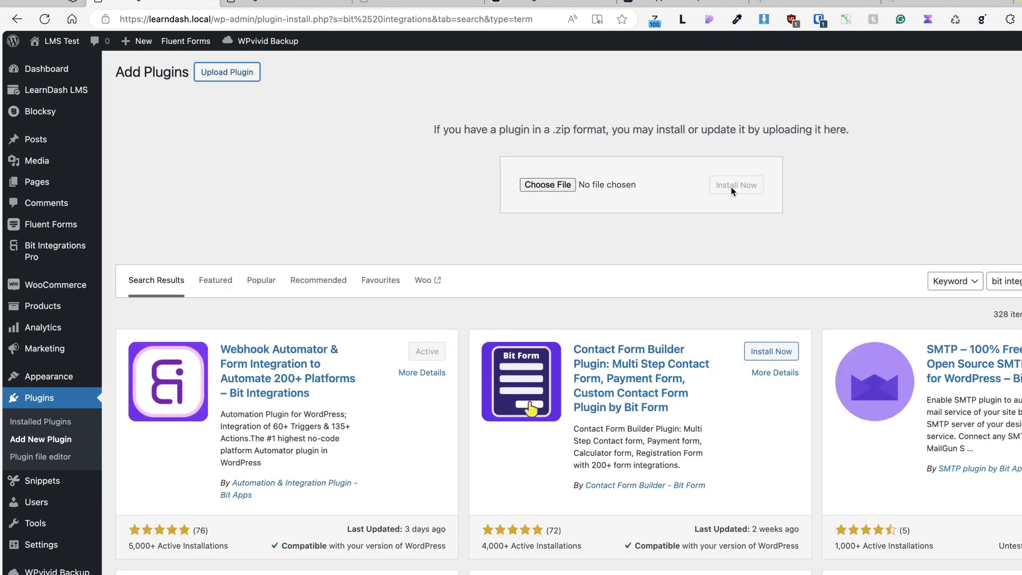
pyautogui.click(251, 178)
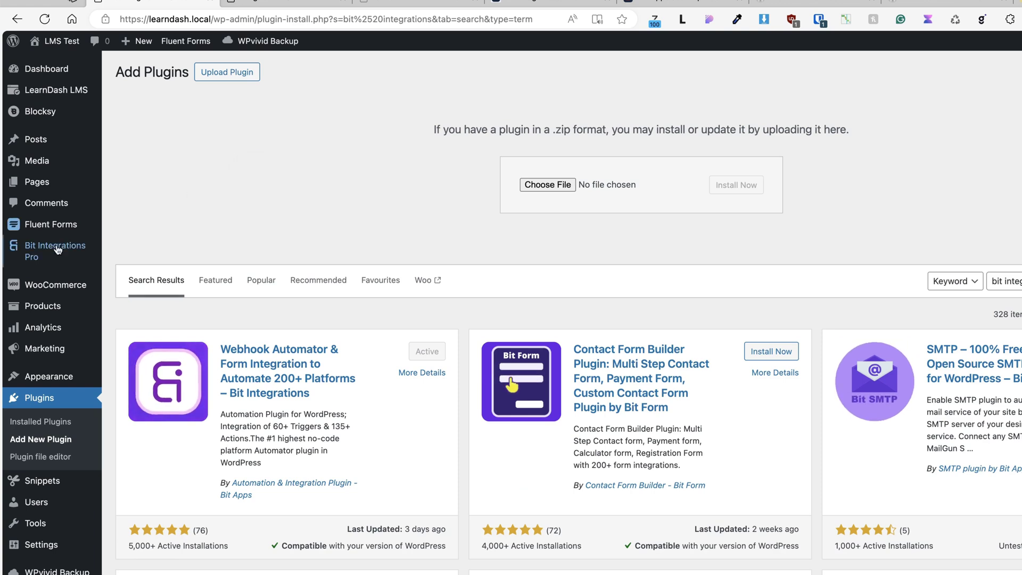
pyautogui.moveTo(55, 252)
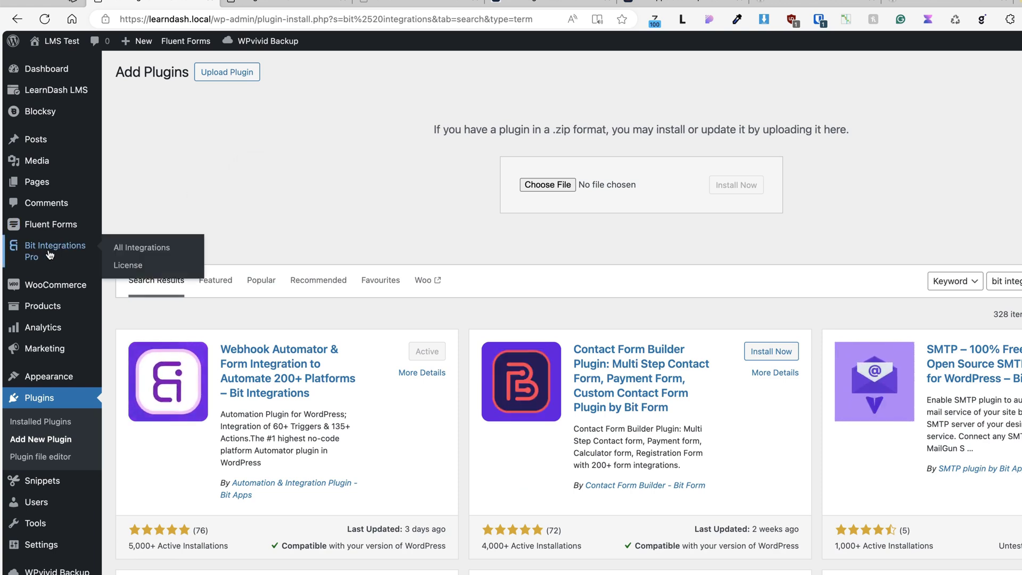
pyautogui.click(147, 248)
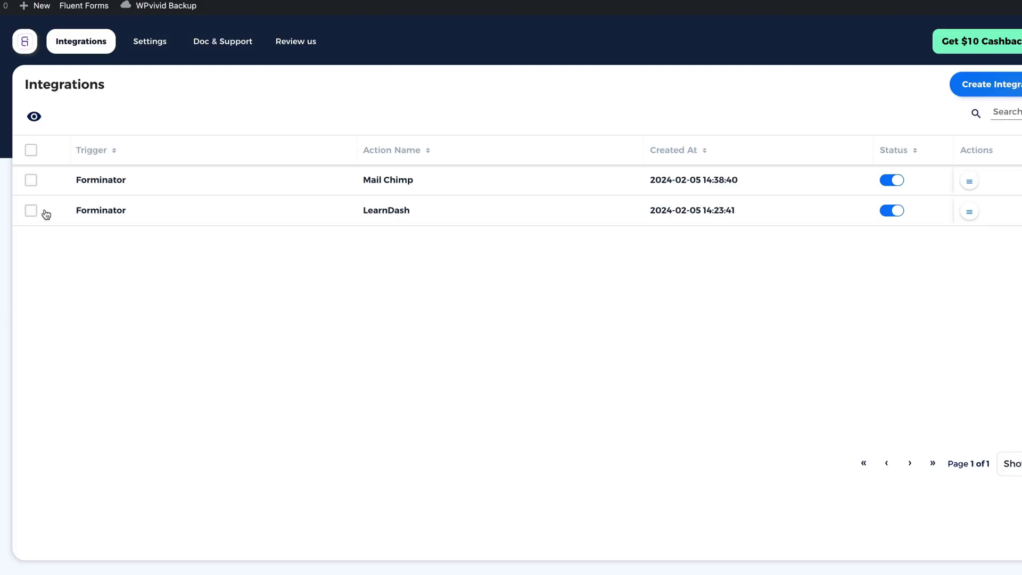
# Switch off the Mail Chimp and LearnDash Forminator integrations, then view Bit Integrations Settings
pyautogui.click(891, 180)
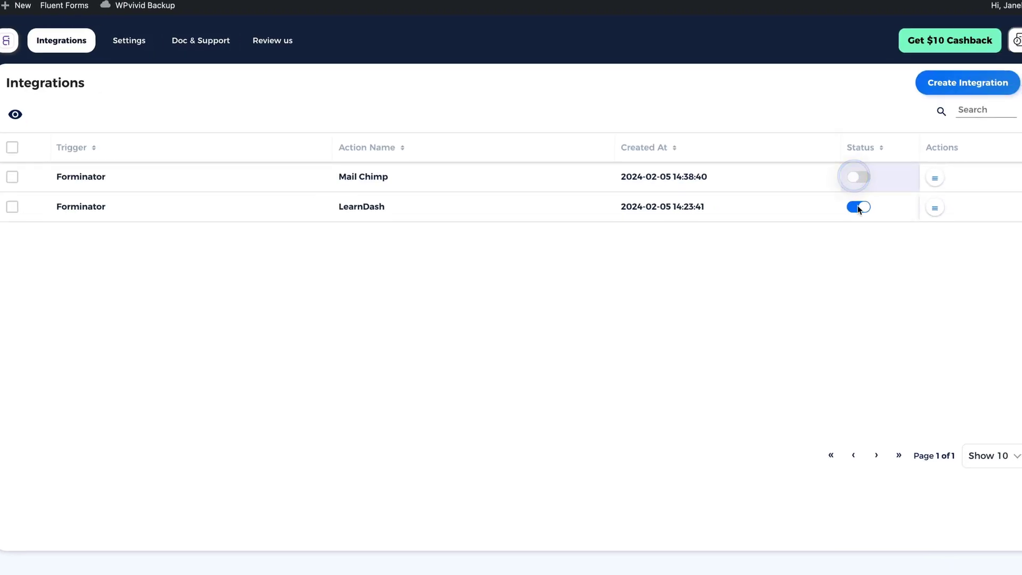
pyautogui.click(858, 207)
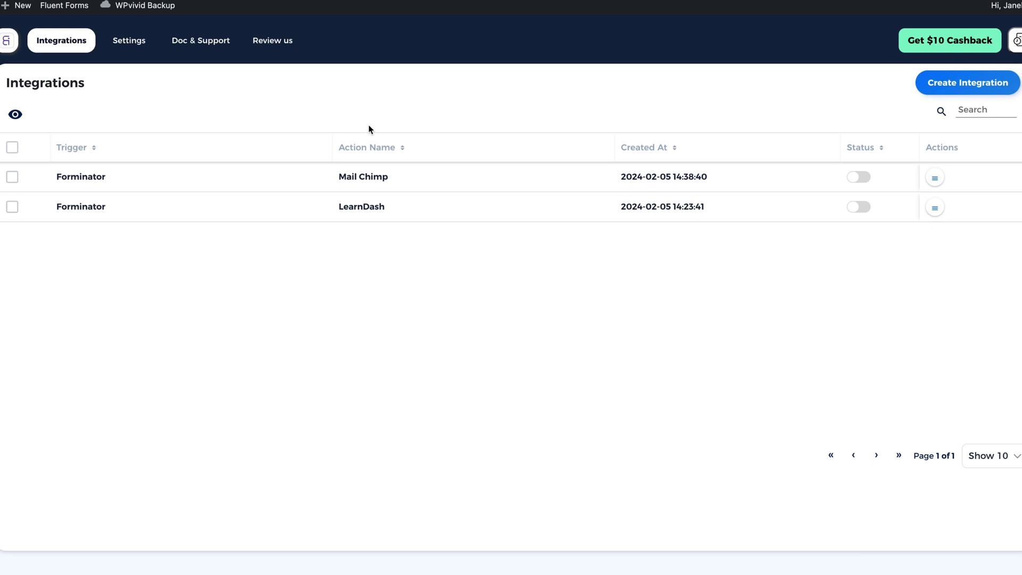
pyautogui.click(114, 42)
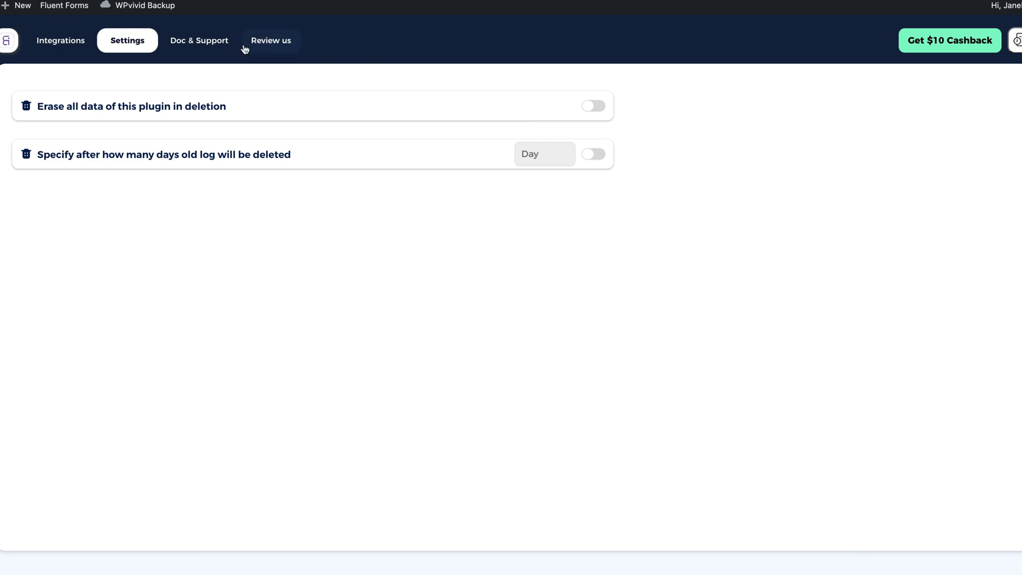
# Go back from Bit Integrations Settings to the Integrations list
pyautogui.click(55, 43)
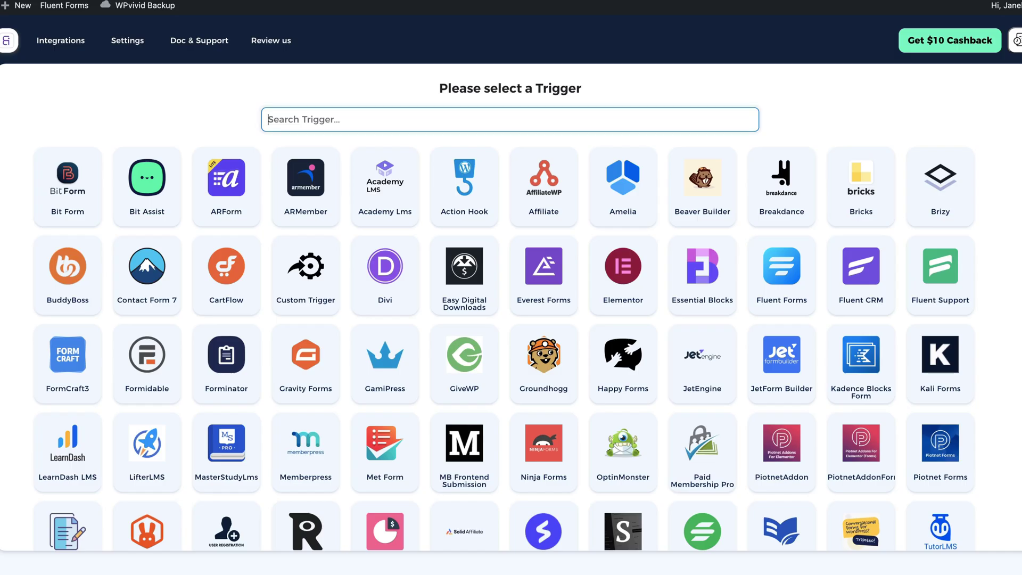
# Search 'formi', pick Forminator as the trigger, and select its newsletter form
pyautogui.write('form')
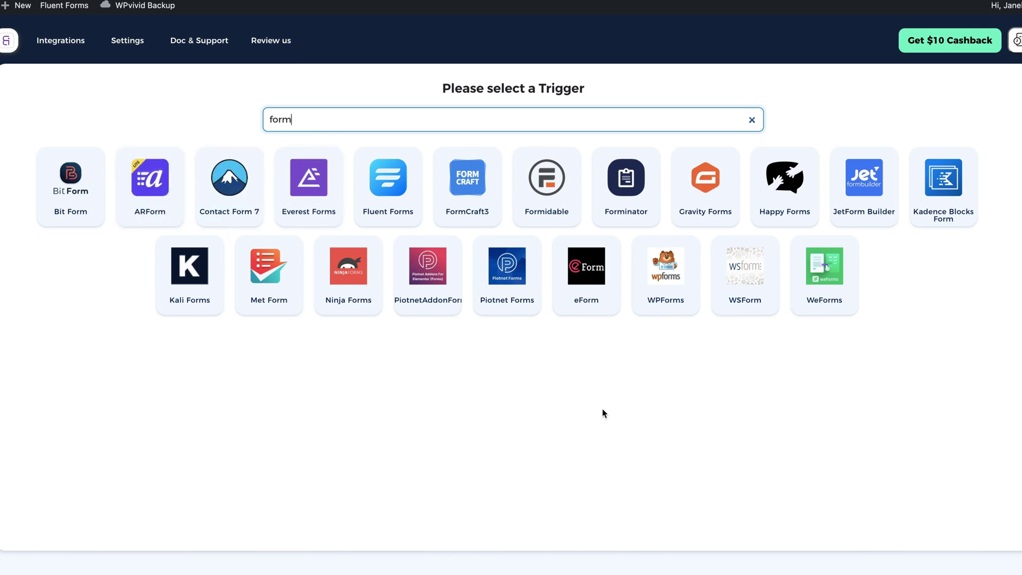
pyautogui.write('i')
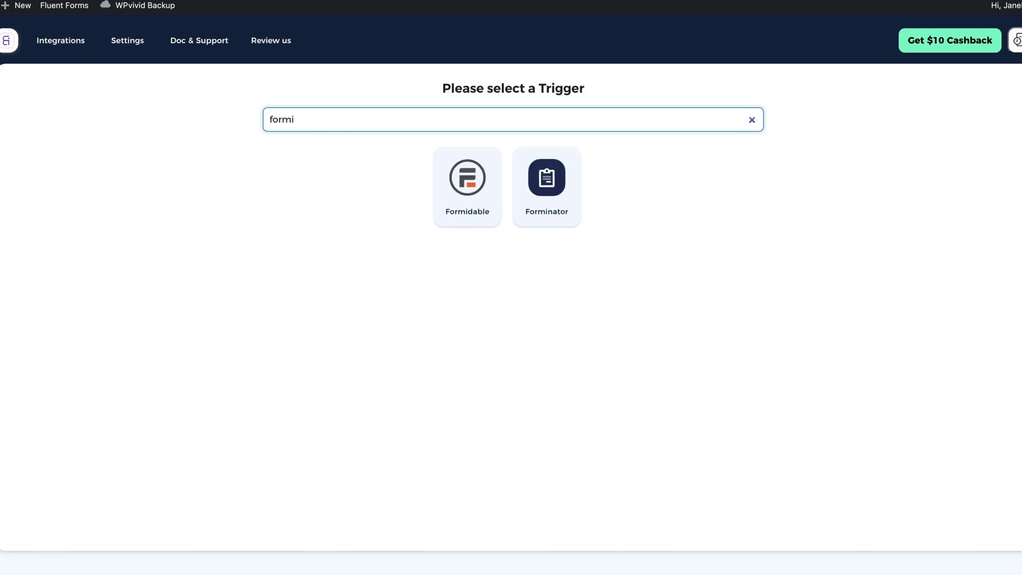
pyautogui.click(547, 189)
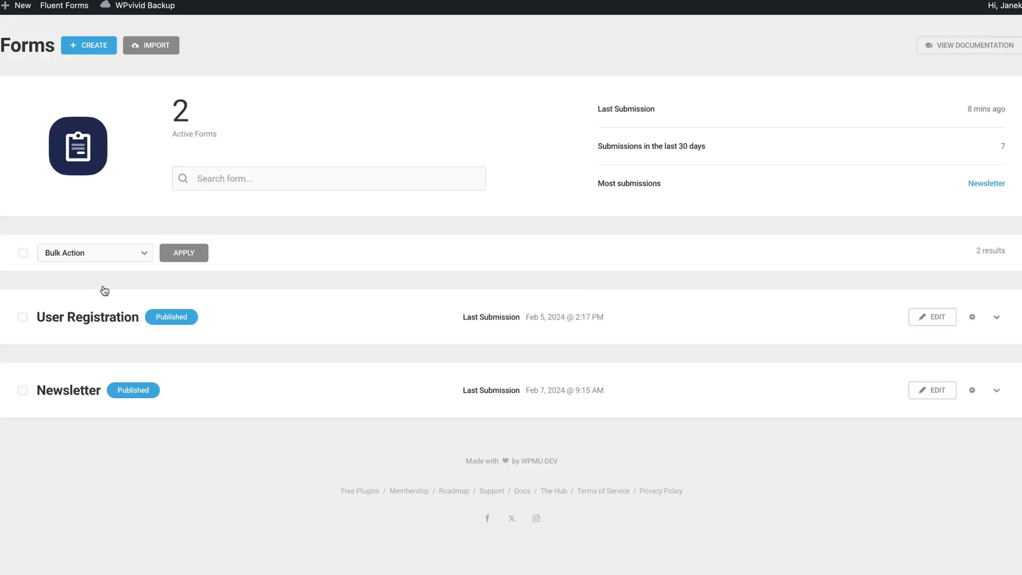
pyautogui.click(934, 390)
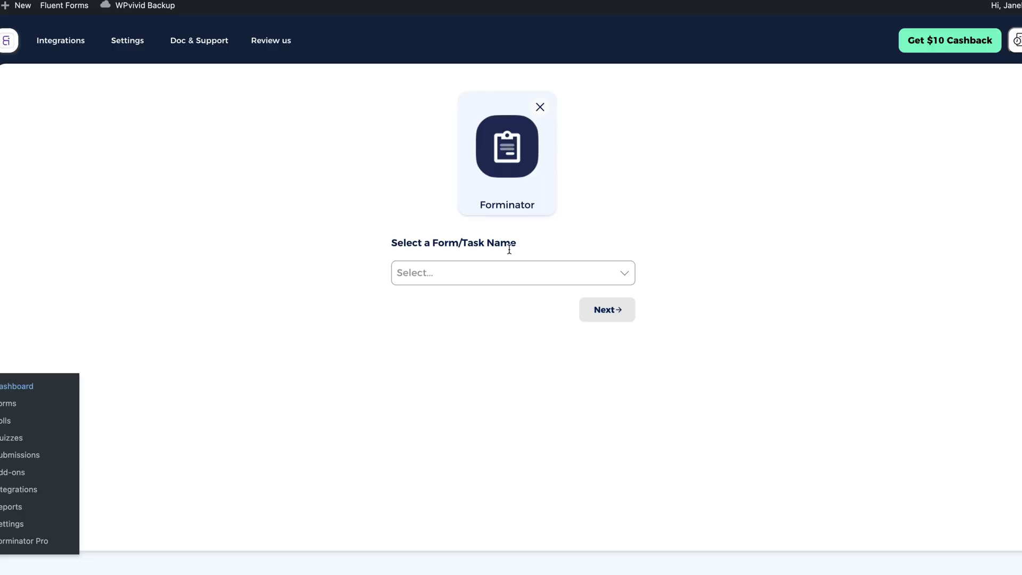
pyautogui.click(506, 272)
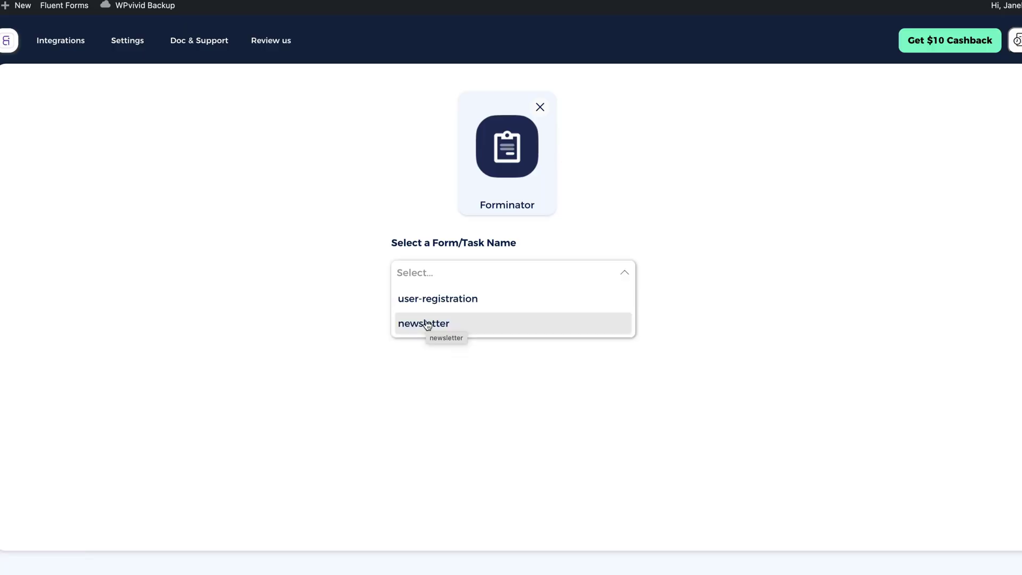
pyautogui.click(425, 324)
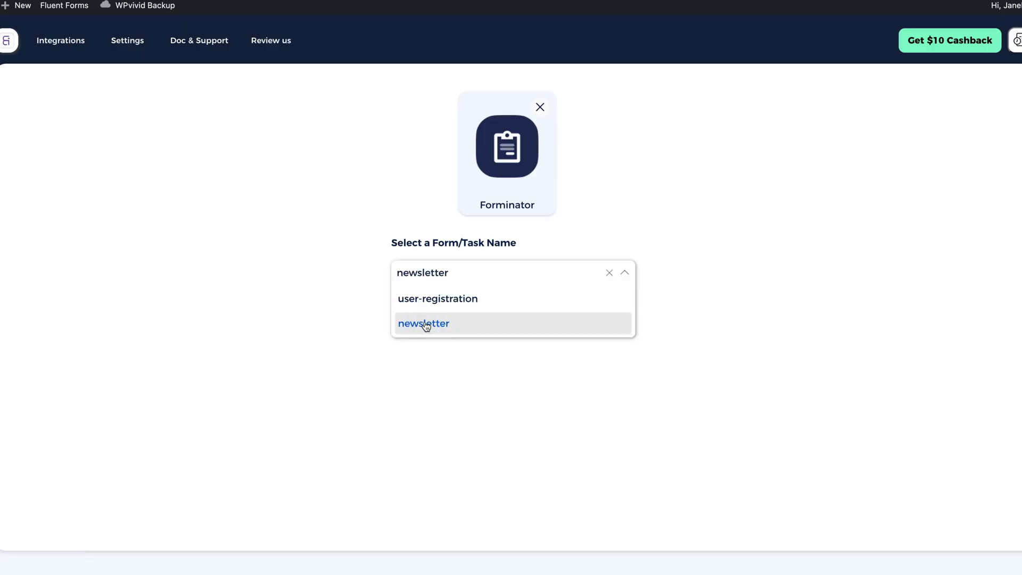
# Confirm the Forminator newsletter trigger, then check the front-end form's First Name and Email Address fields
pyautogui.click(321, 301)
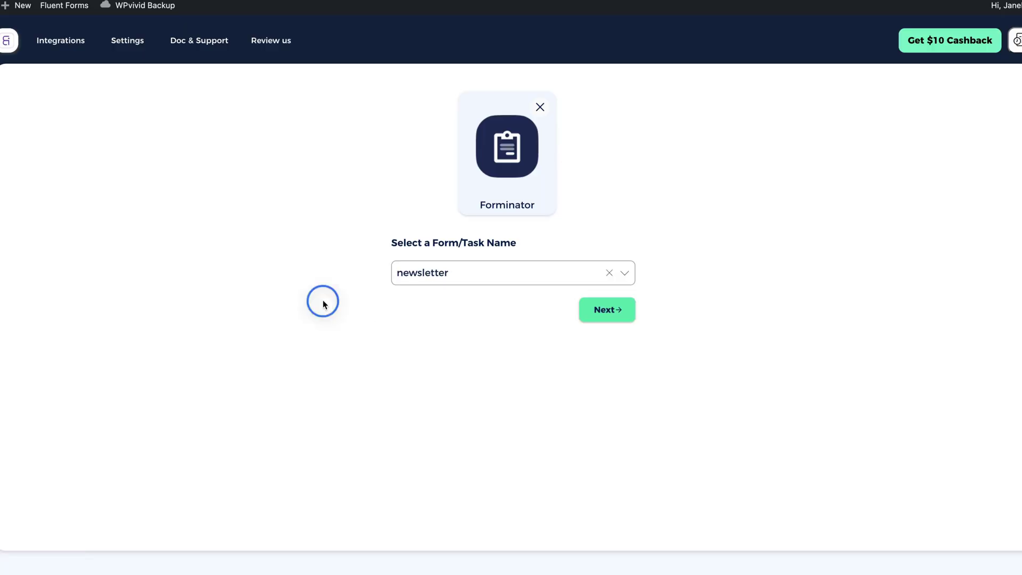
pyautogui.click(612, 310)
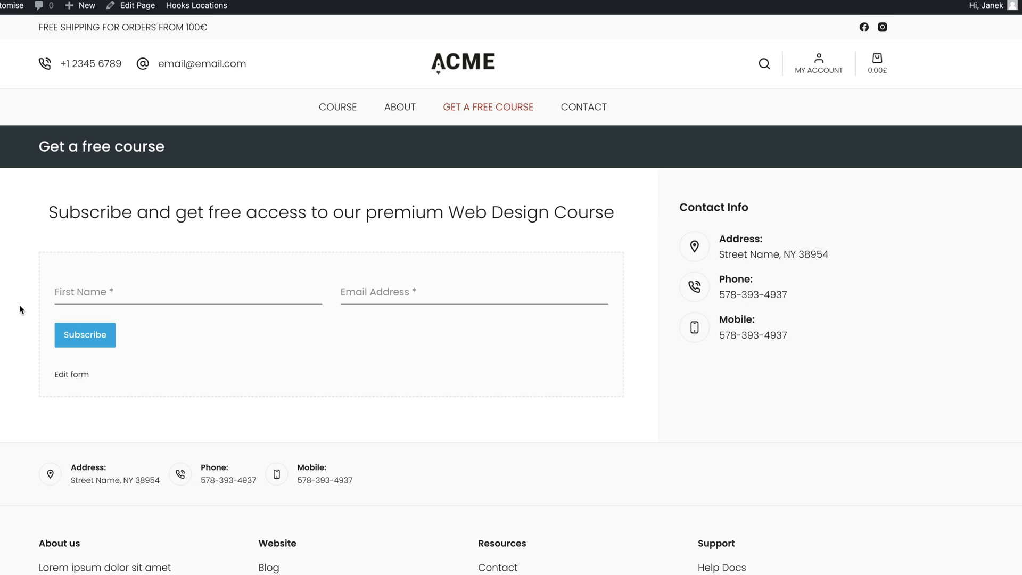
pyautogui.click(100, 288)
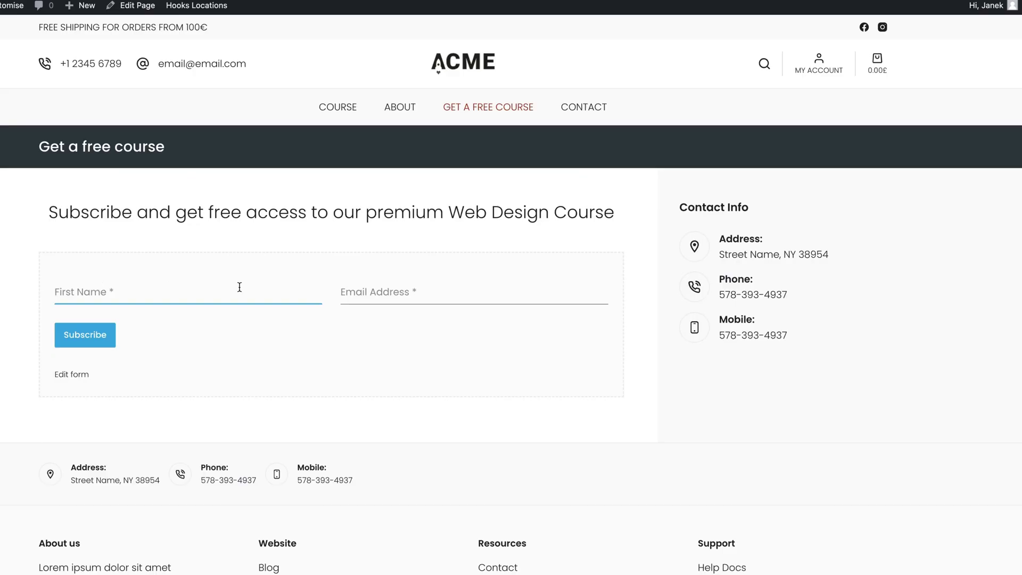
pyautogui.click(390, 287)
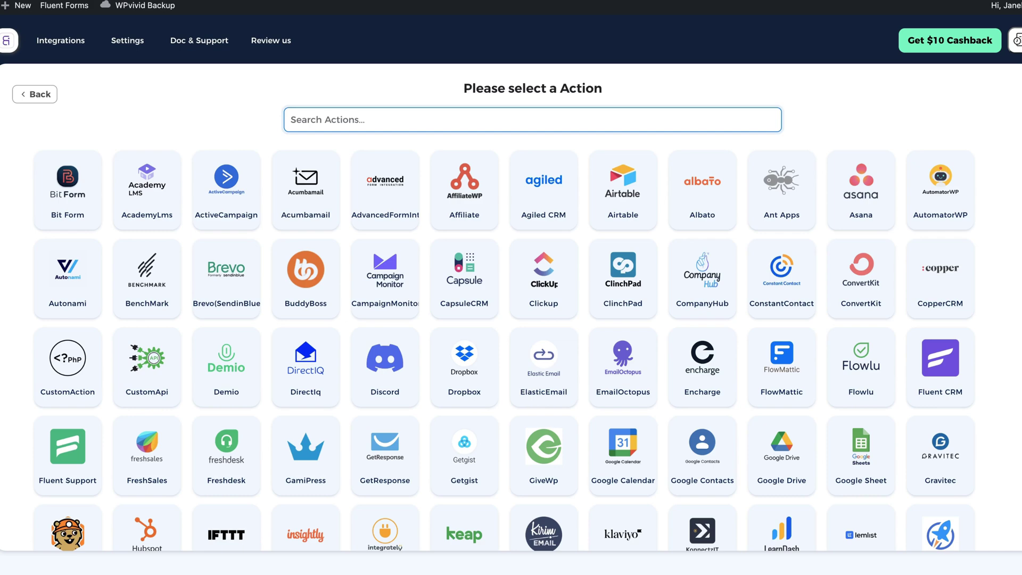
# Search 'mail', choose Mail Chimp as the action, and check its Client id and secret fields
pyautogui.write('mail')
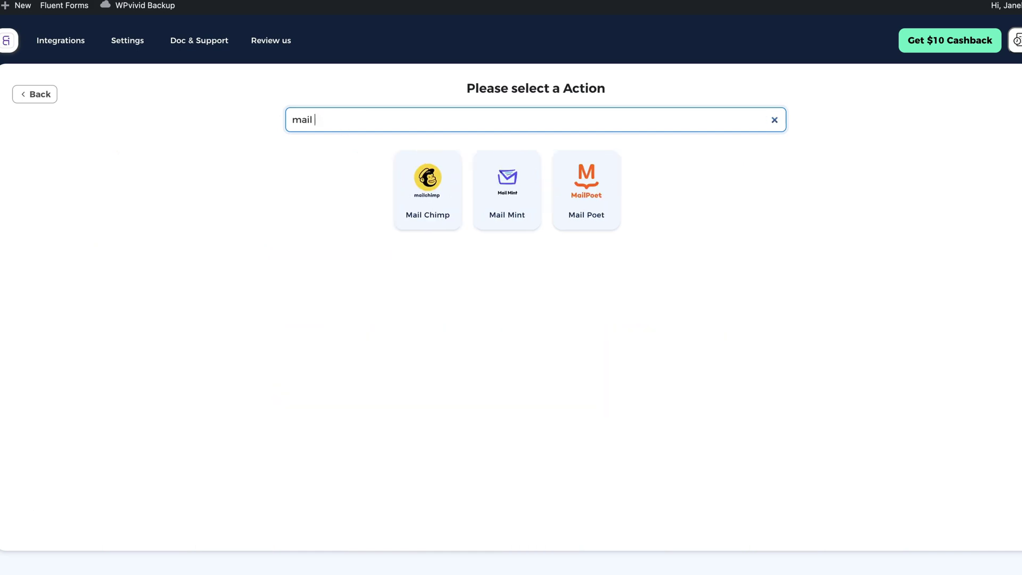
pyautogui.click(431, 180)
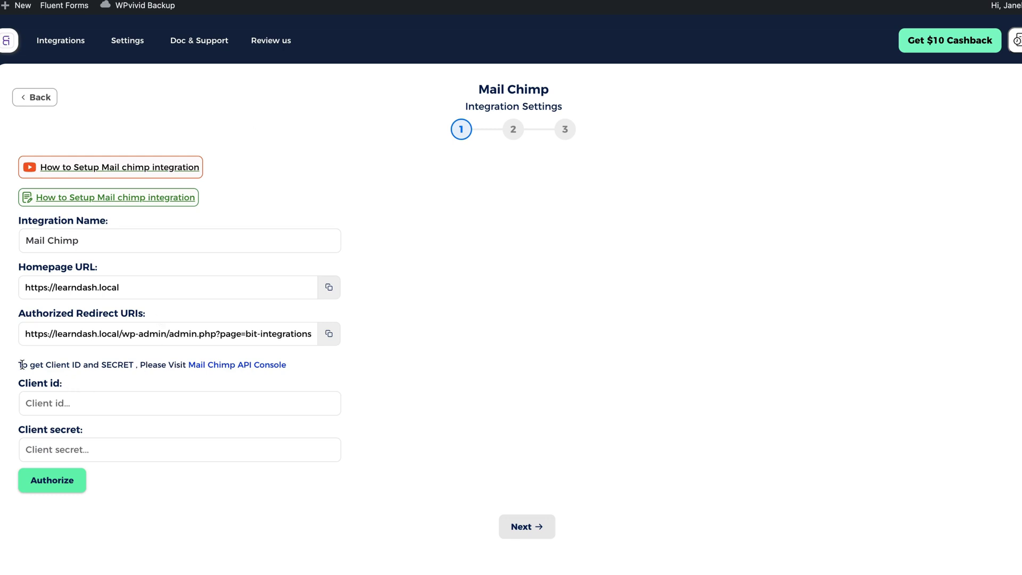
pyautogui.click(42, 403)
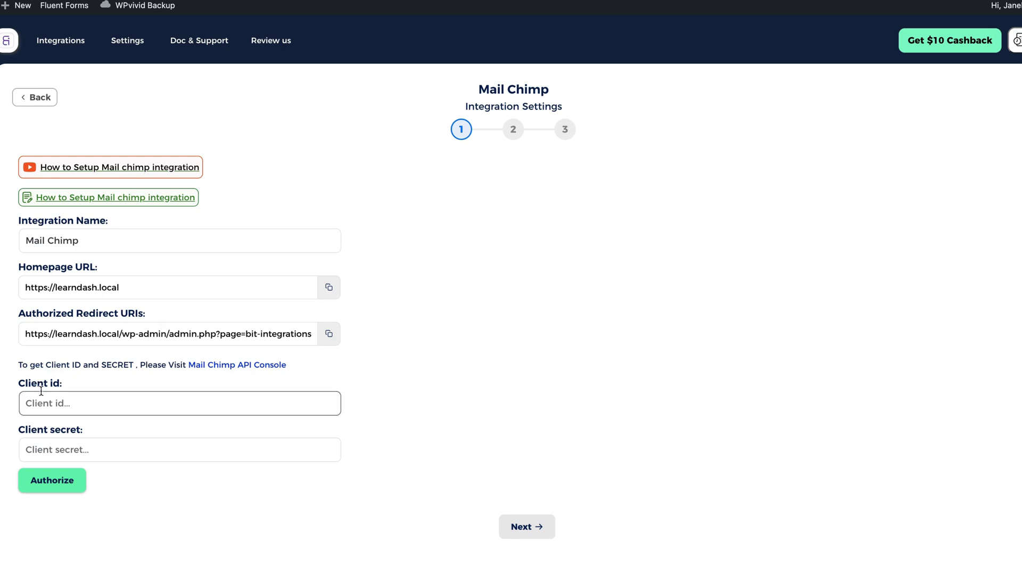
pyautogui.click(78, 450)
pyautogui.click(238, 542)
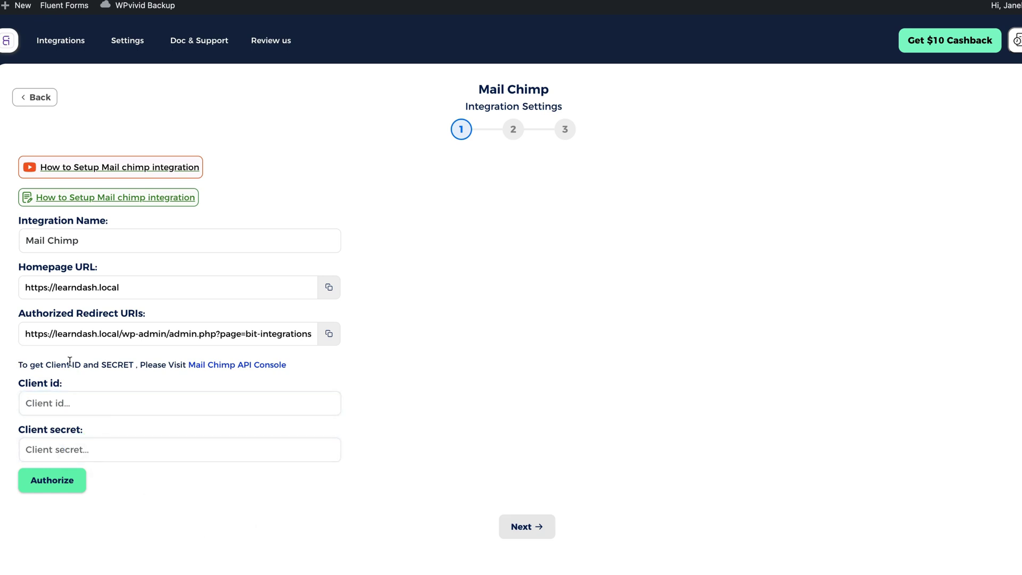
# Register a new Mailchimp app named Forminator demo, description 'Some decription', company 'Demo'
pyautogui.click(230, 370)
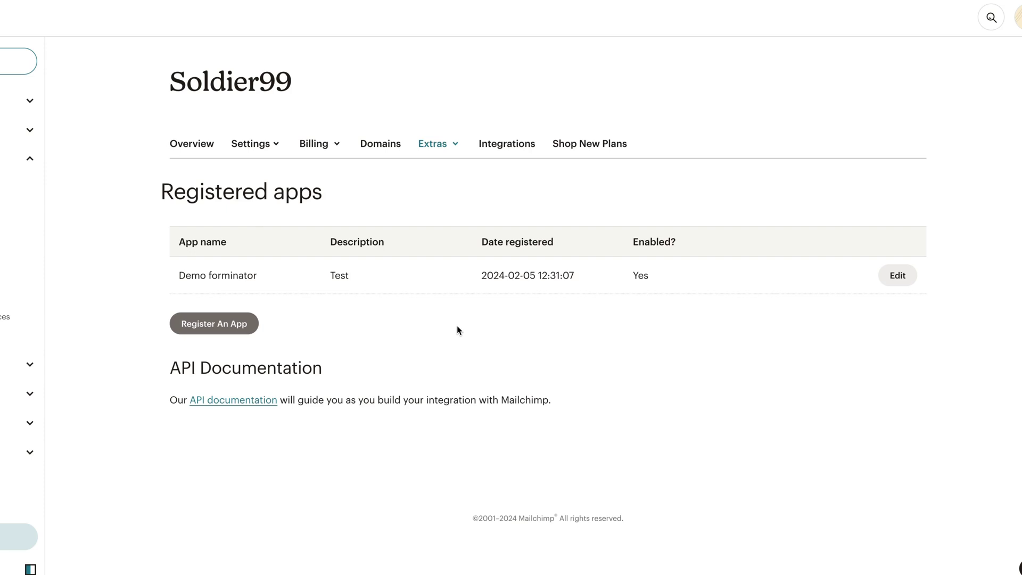
pyautogui.click(390, 333)
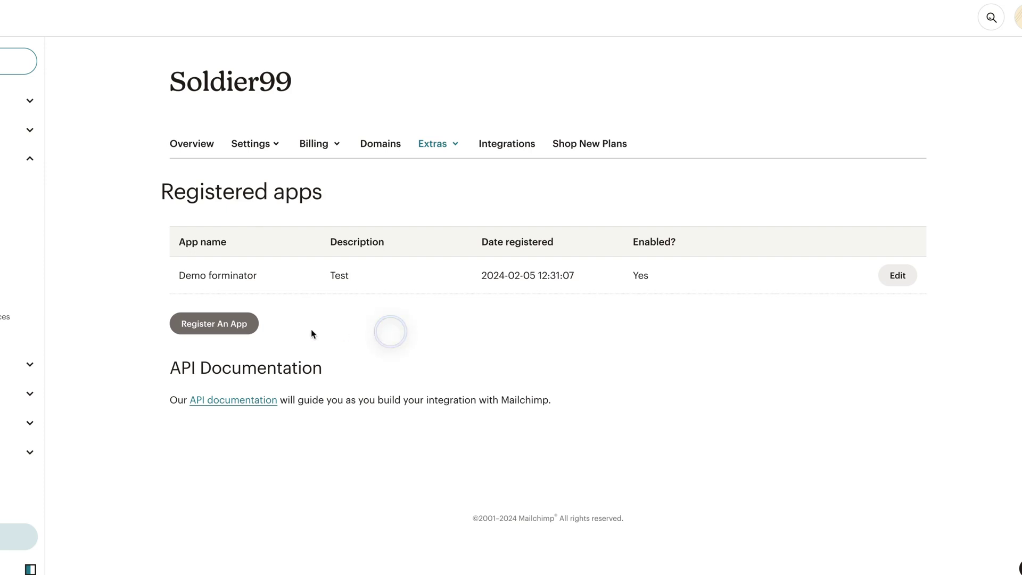
pyautogui.click(212, 326)
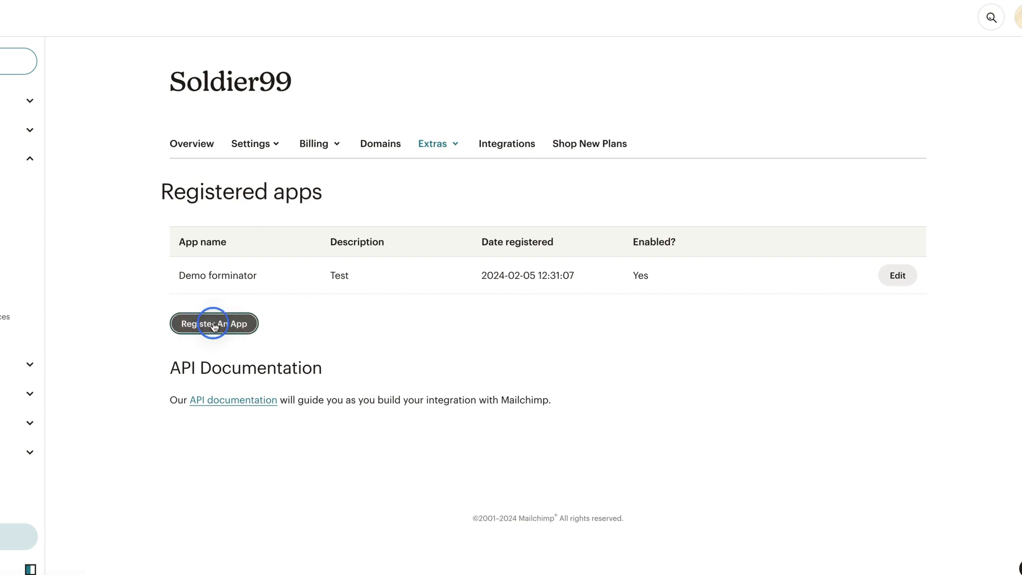
pyautogui.click(198, 147)
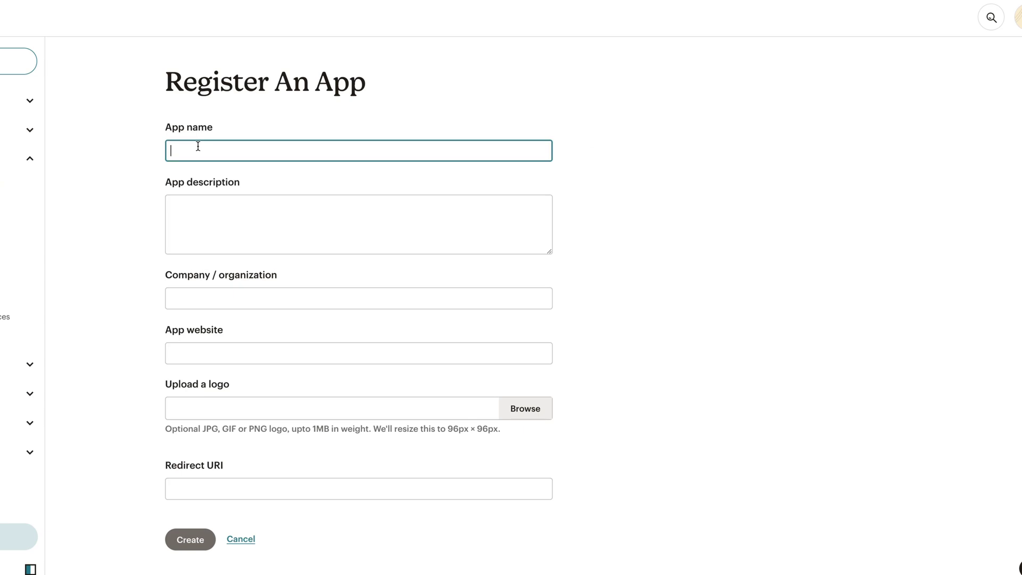
pyautogui.write('Forminator demo')
pyautogui.click(239, 221)
pyautogui.write('Some decription')
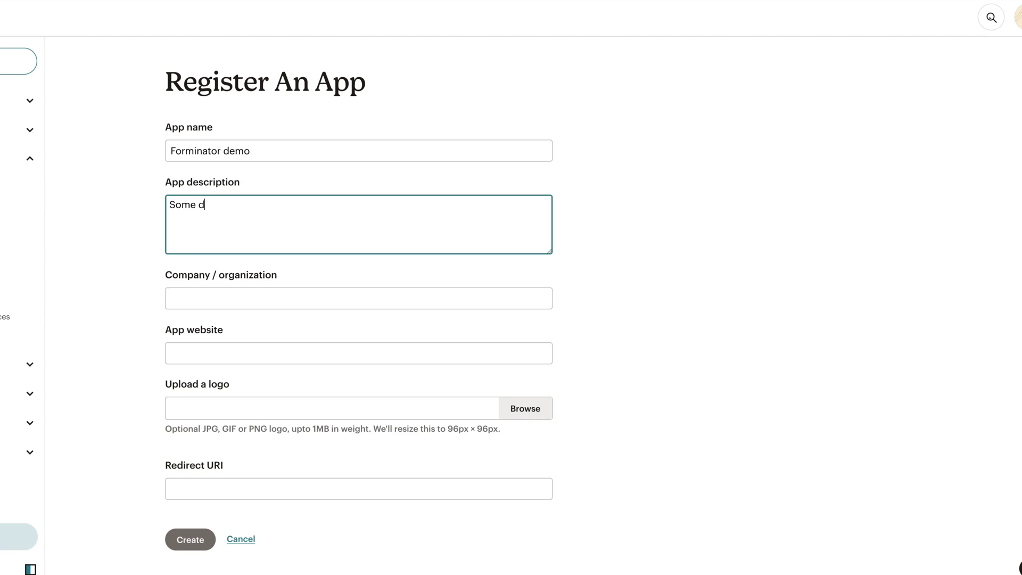
pyautogui.click(220, 293)
pyautogui.write('Demo')
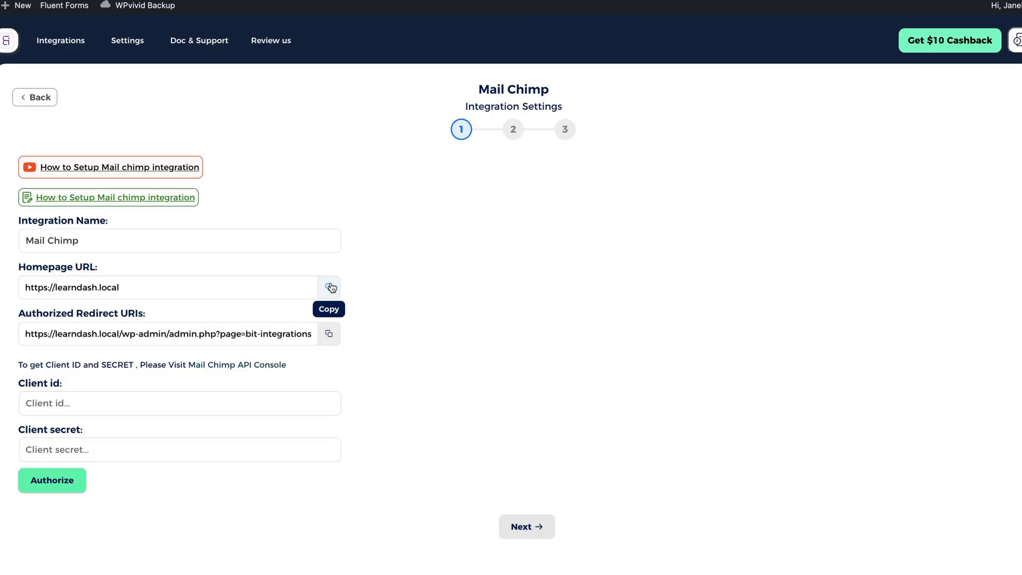
# Set the site homepage as app website and the Bit Integrations redirect URI, then create the app
pyautogui.click(330, 288)
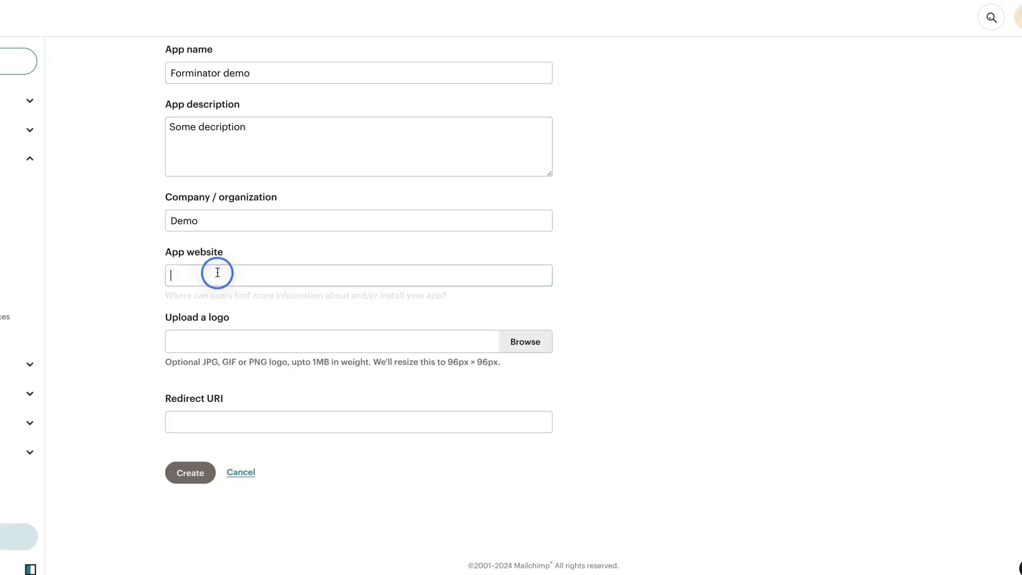
pyautogui.click(217, 273)
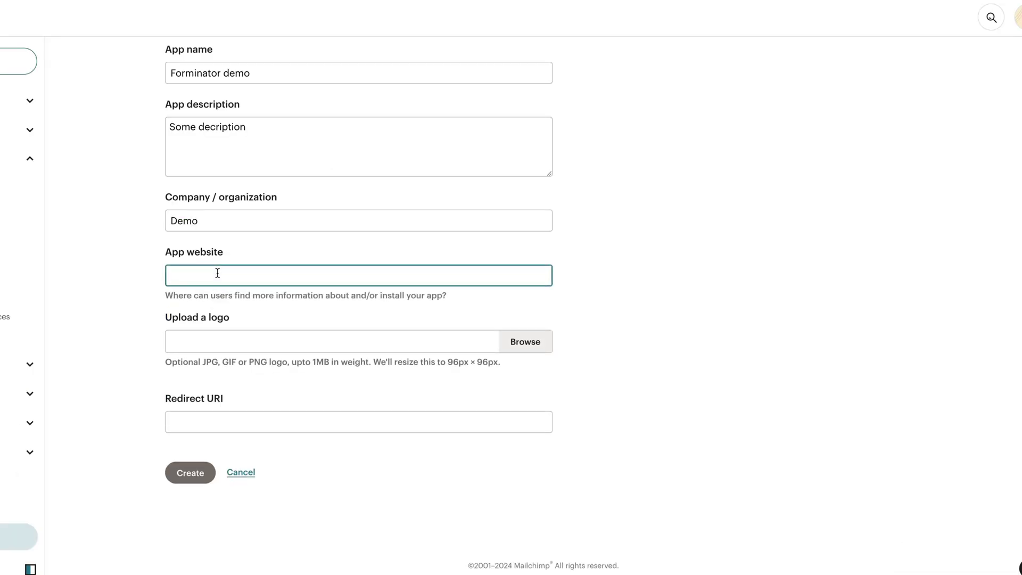
pyautogui.press('super+v')
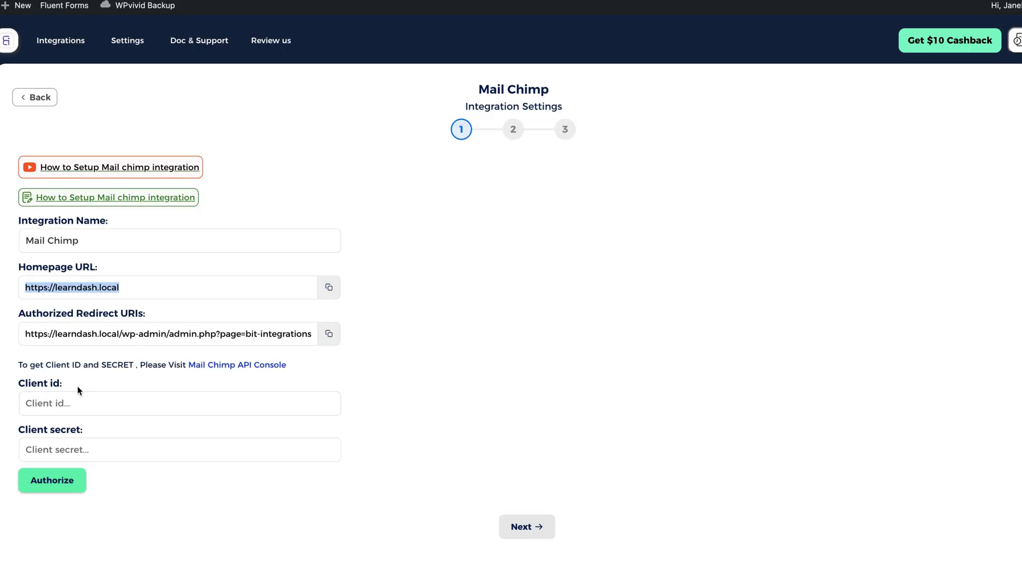
pyautogui.click(328, 333)
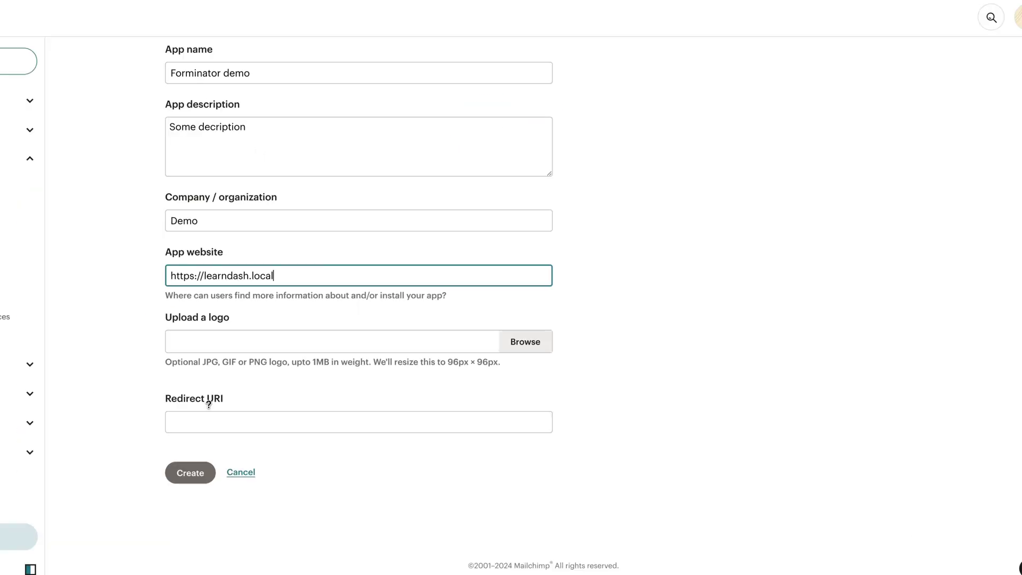
pyautogui.click(208, 421)
pyautogui.hotkey('ctrl', 'v')
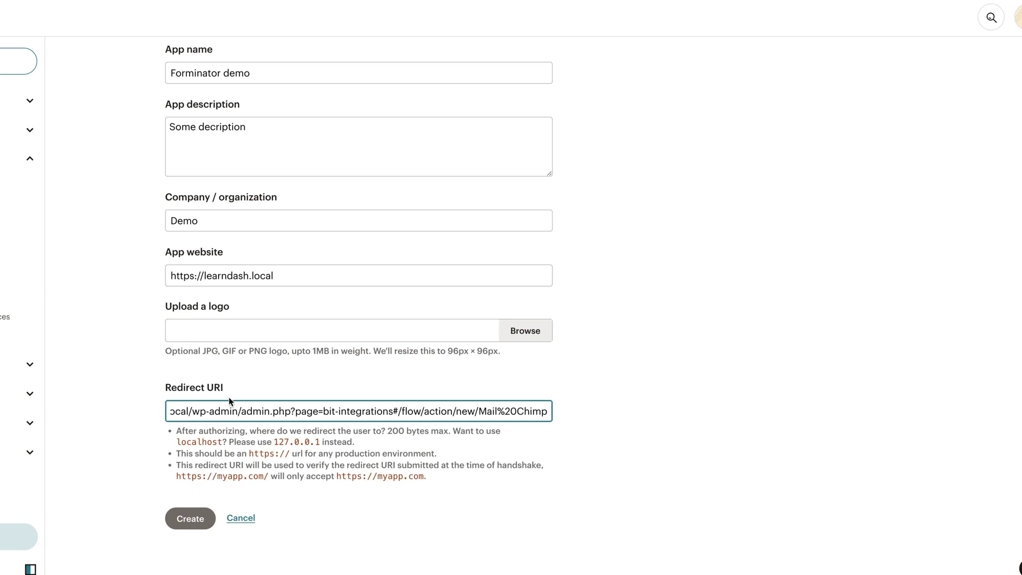
pyautogui.click(189, 518)
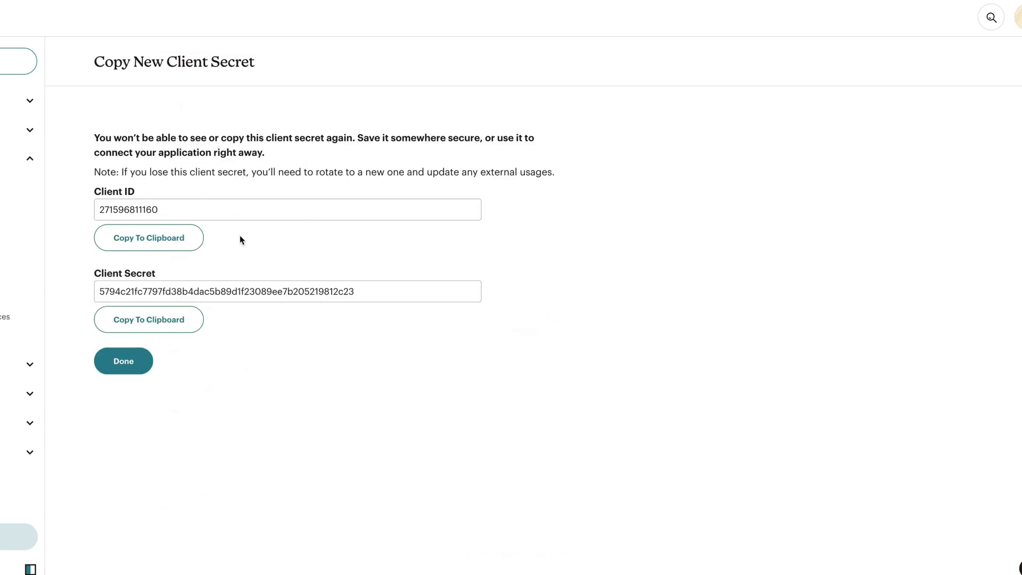
# Copy the Mailchimp app's client ID and secret into the Bit Integrations Client id and secret fields
pyautogui.click(150, 237)
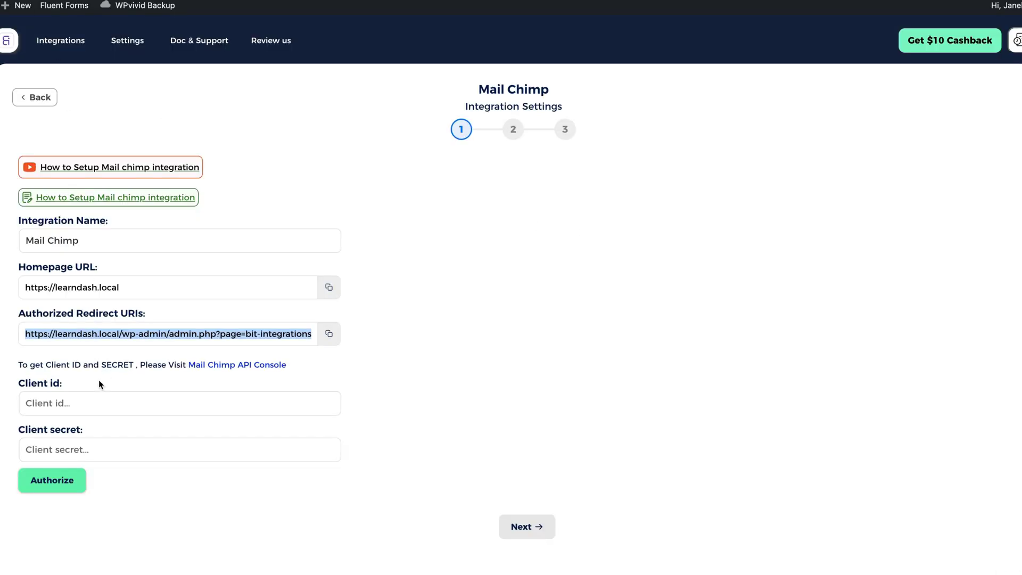
pyautogui.click(84, 405)
pyautogui.press('super+v')
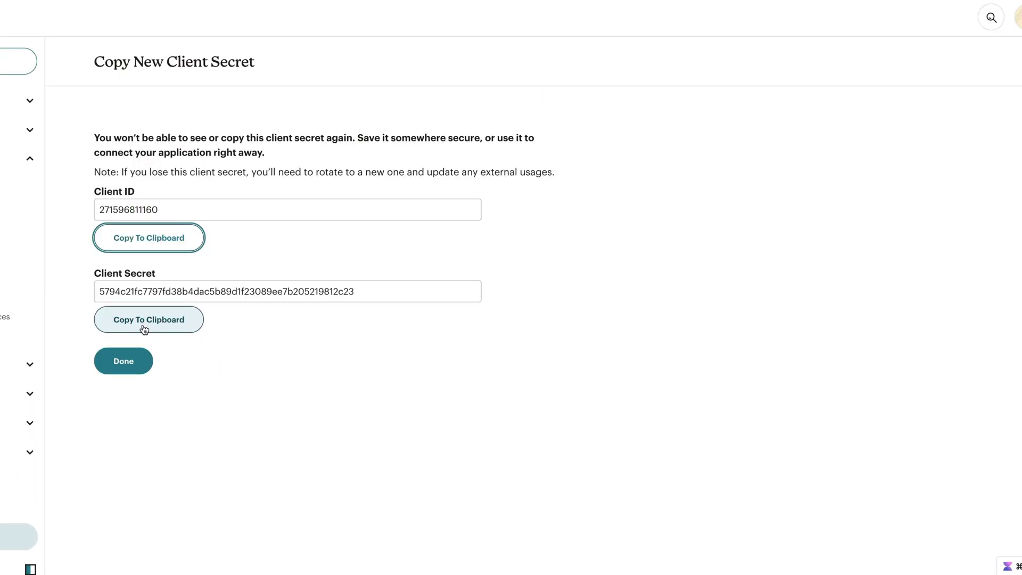
pyautogui.click(128, 319)
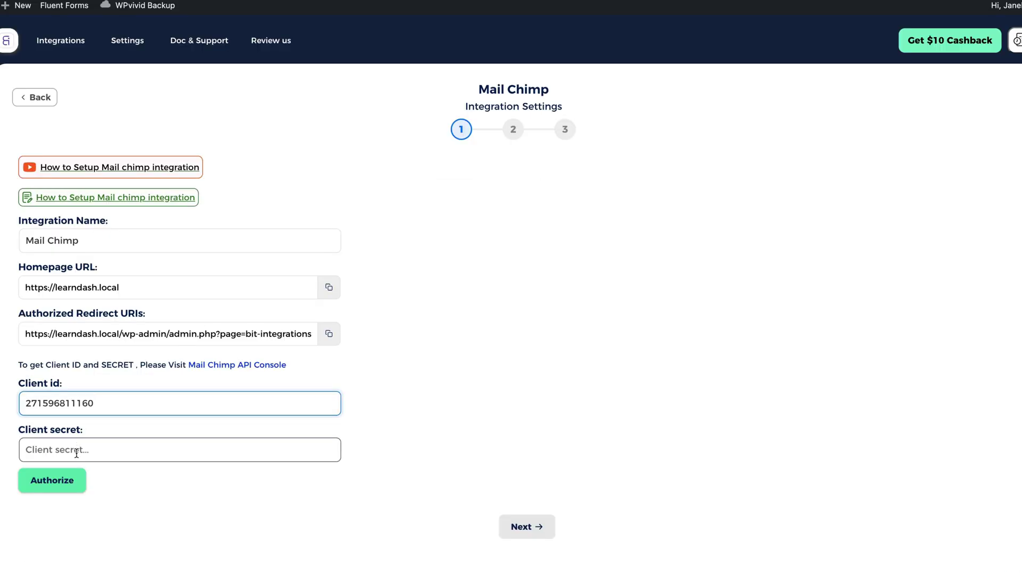
pyautogui.press('super+v')
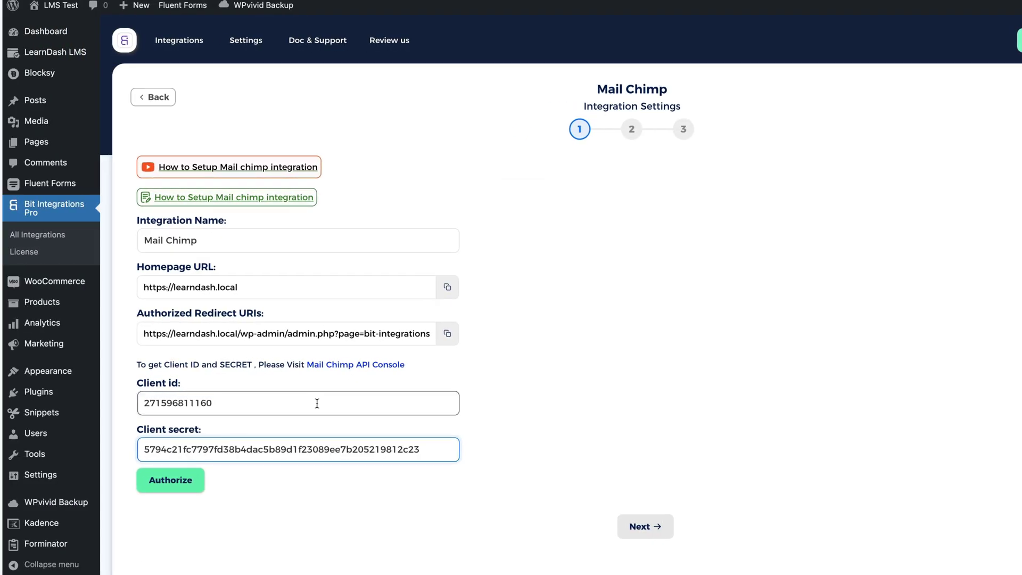
# Authorize the Mail Chimp connection and allow access in the Mailchimp popup
pyautogui.click(173, 484)
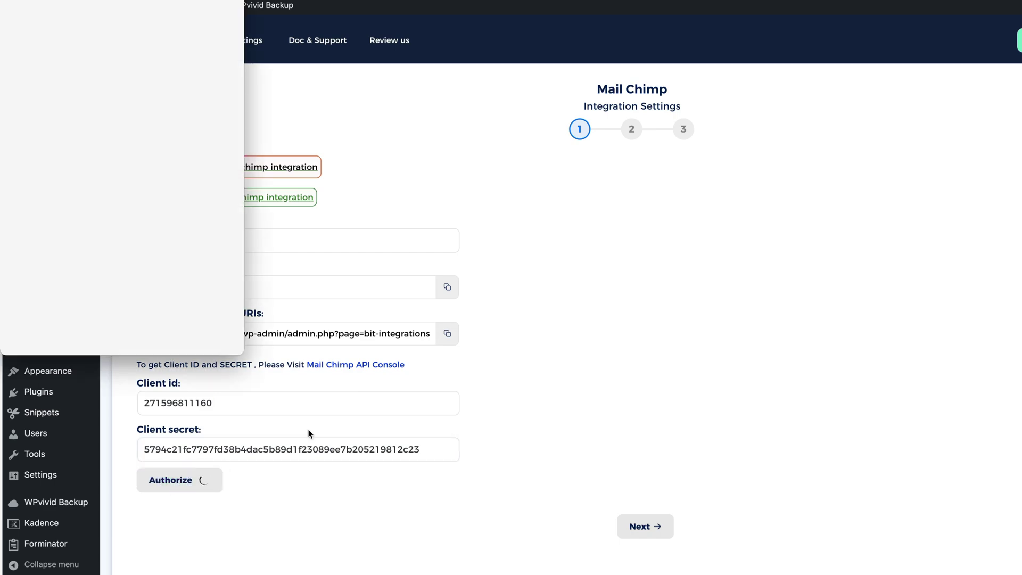
pyautogui.scroll(-6, 122, 225)
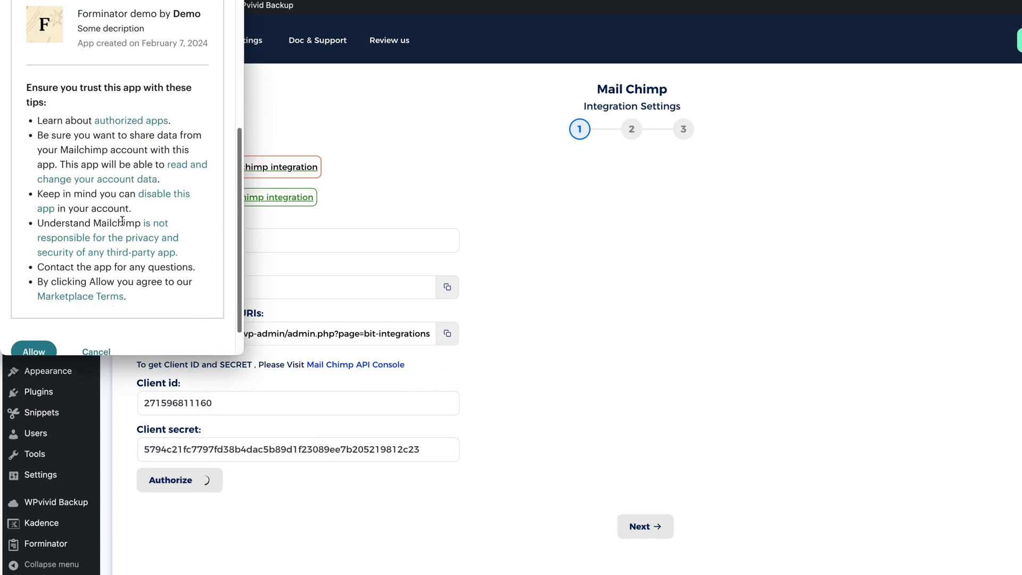
pyautogui.click(35, 317)
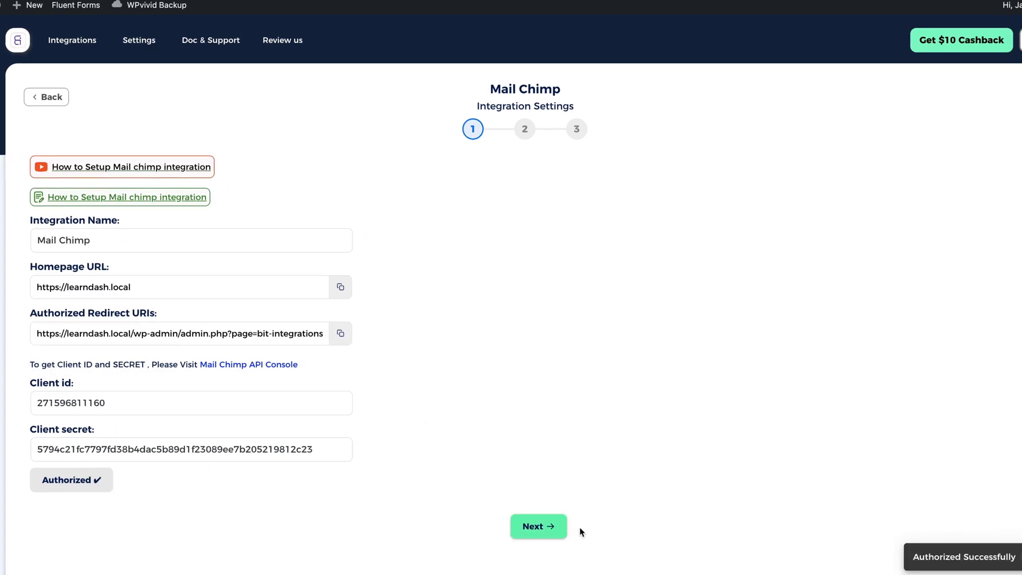
# Advance to step 2 and select Demo list as the Mailchimp audience
pyautogui.click(538, 526)
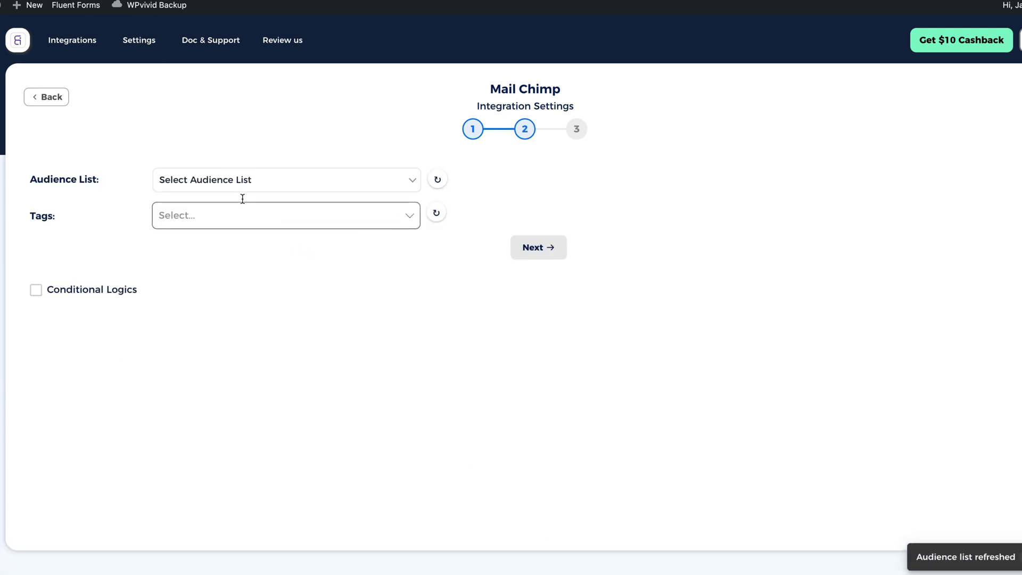
pyautogui.click(226, 180)
pyautogui.click(203, 205)
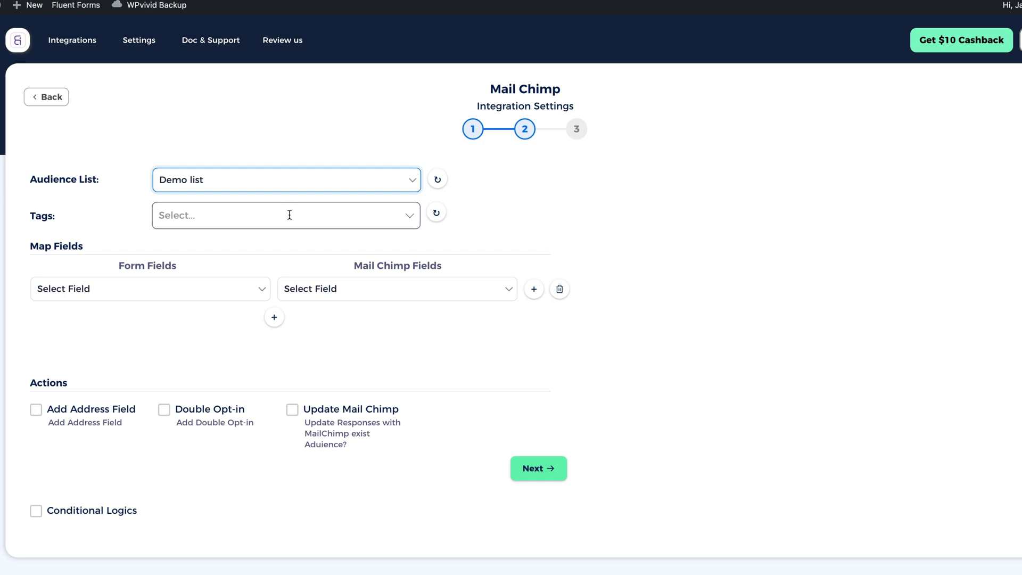
# Map First Name-1 to Name and, in a second row, Email Address-1 to Email
pyautogui.click(165, 292)
pyautogui.click(86, 324)
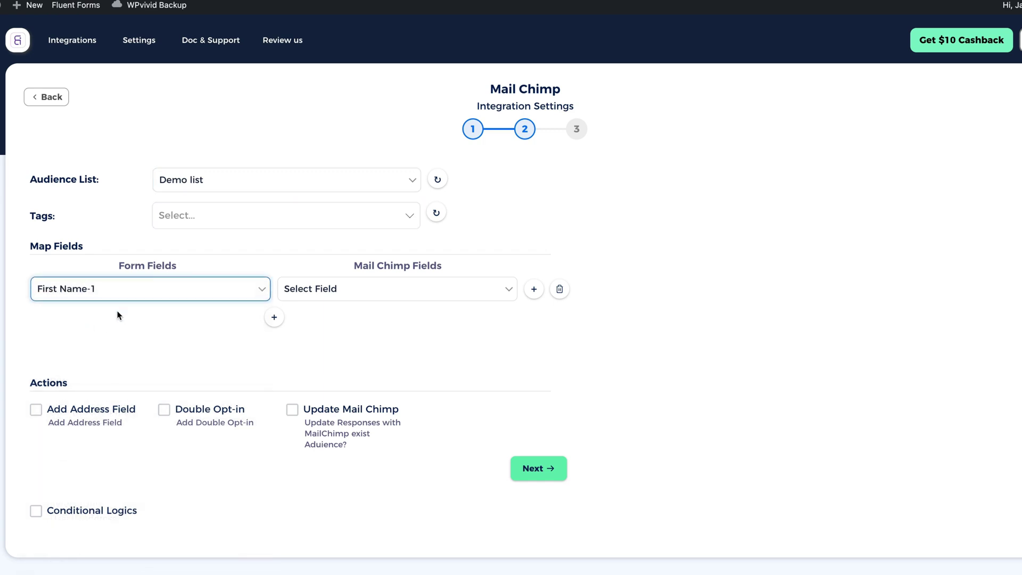
pyautogui.click(367, 288)
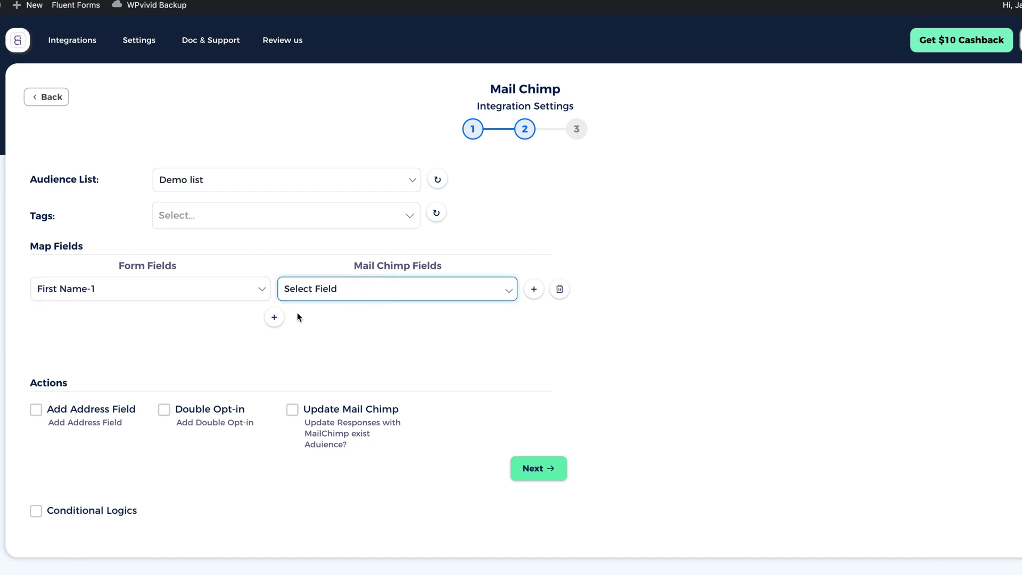
pyautogui.click(314, 310)
pyautogui.click(274, 318)
pyautogui.click(119, 321)
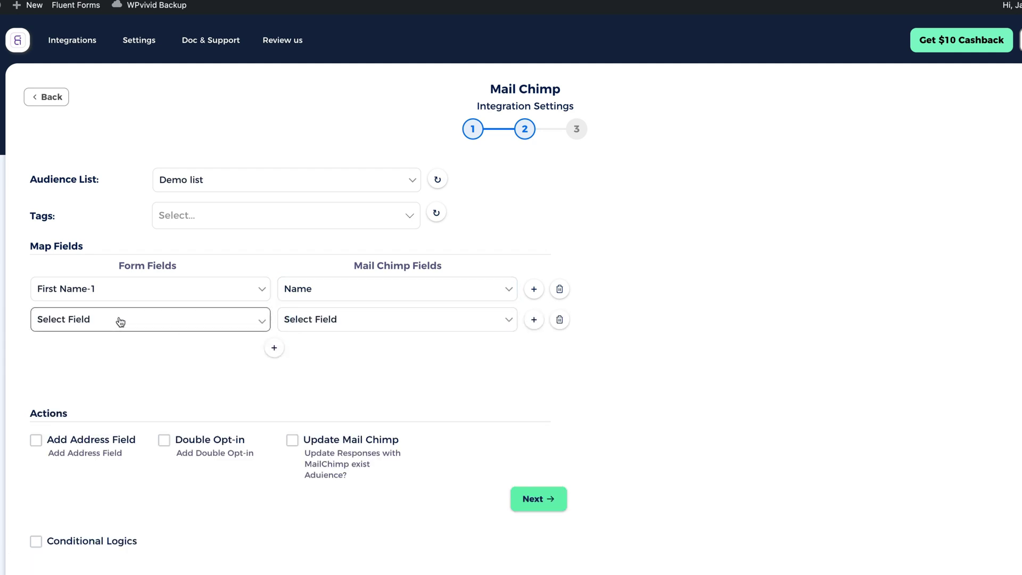
pyautogui.click(100, 366)
pyautogui.click(371, 321)
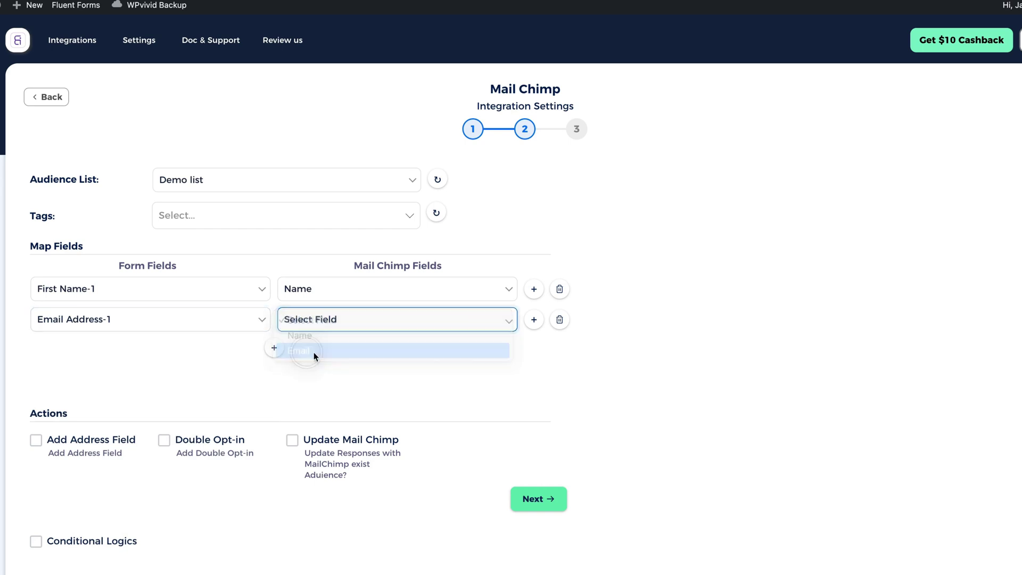
pyautogui.click(314, 353)
pyautogui.scroll(-1, 239, 402)
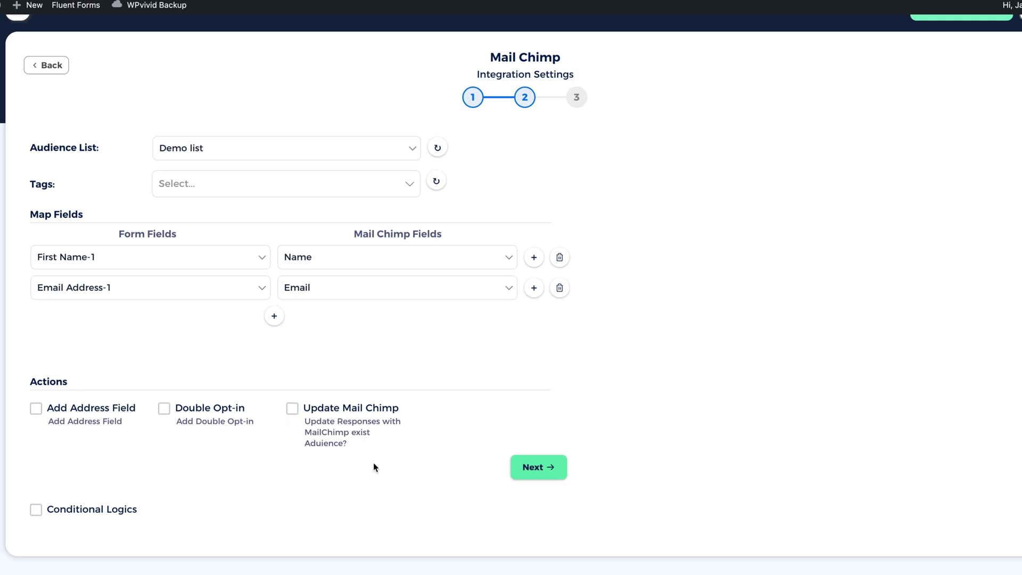
# Advance to step 3 and Finish & Save the Forminator-to-Mail Chimp integration
pyautogui.click(541, 468)
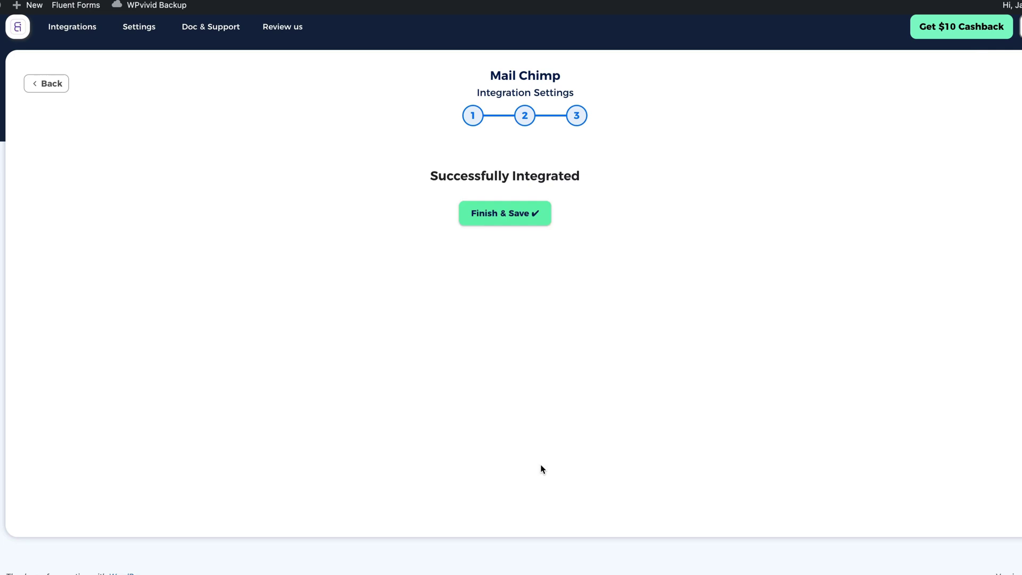
pyautogui.click(524, 212)
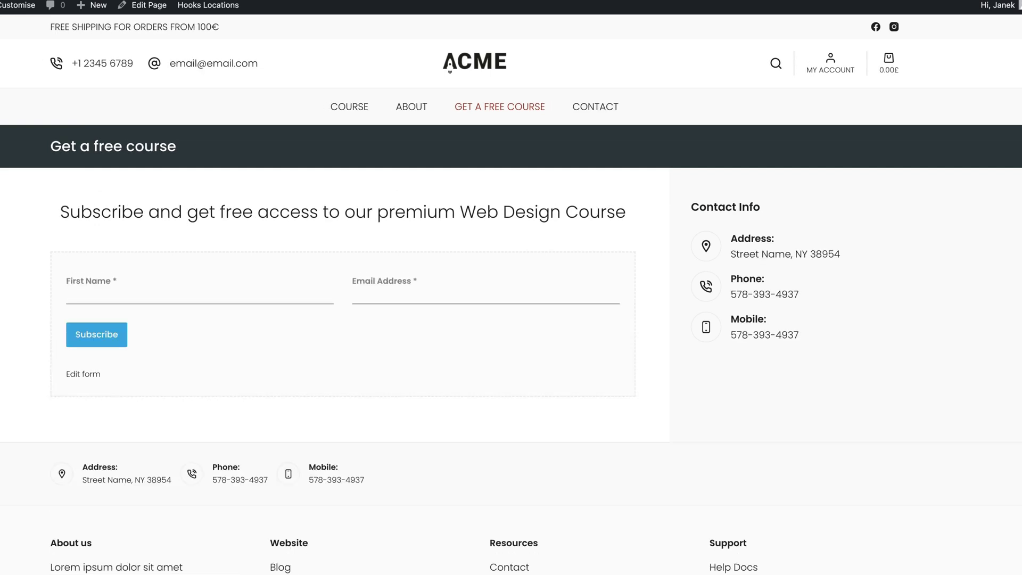
# Subscribe on the free-course form with first name 'Demo 2' and a test e-mail address
pyautogui.click(142, 289)
pyautogui.write('Demo')
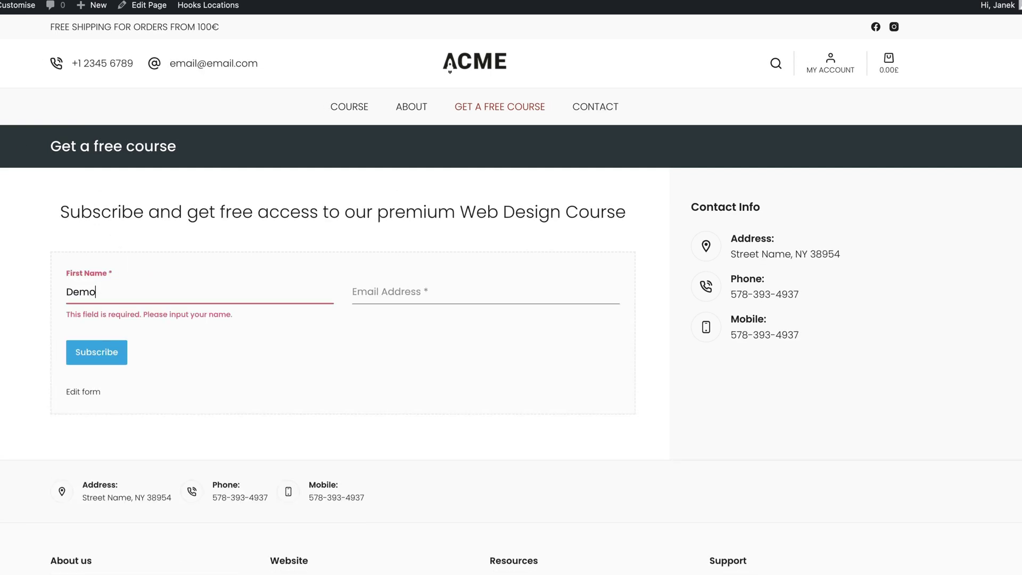
pyautogui.write(' 2')
pyautogui.click(419, 291)
pyautogui.write('d')
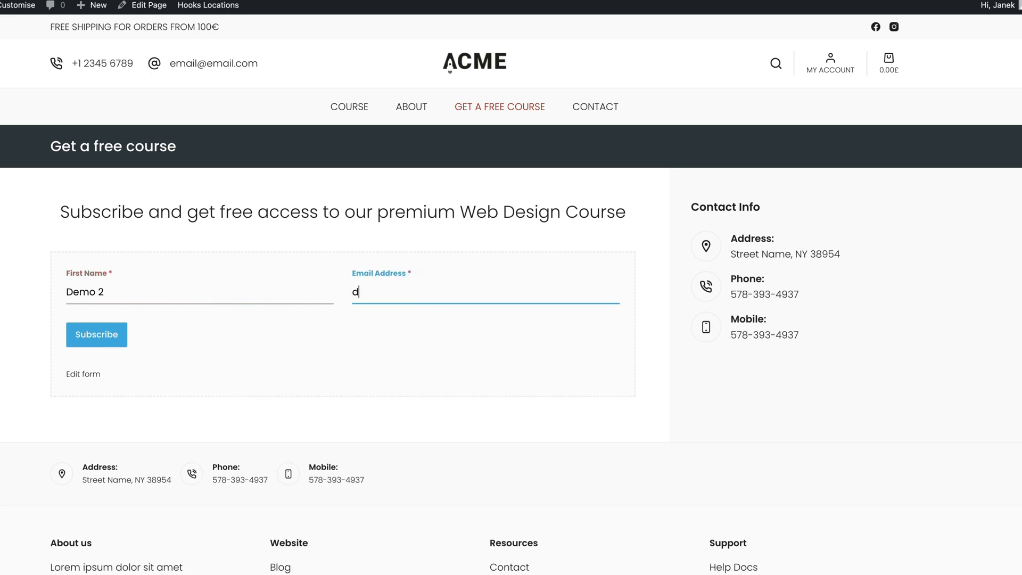
pyautogui.write('emo2@demo2.com')
pyautogui.click(96, 335)
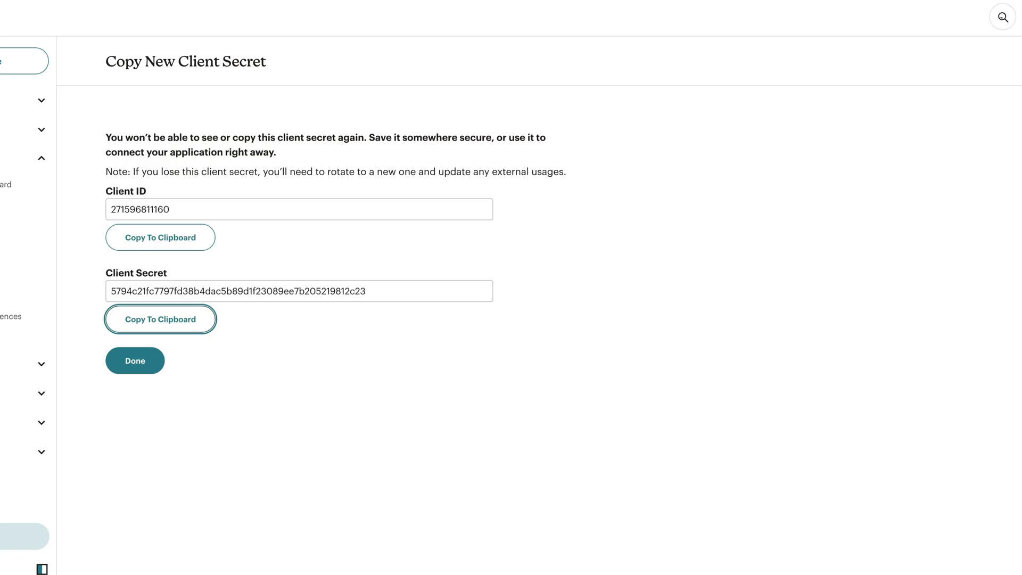
# Open Mailchimp's Audience dashboard and view the Demo list contacts
pyautogui.click(24, 184)
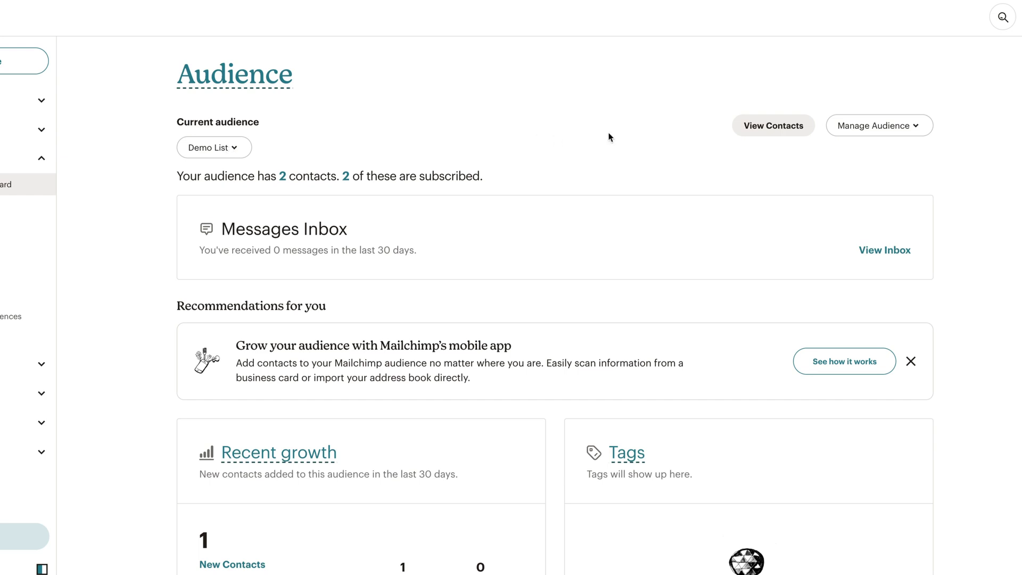
pyautogui.click(777, 125)
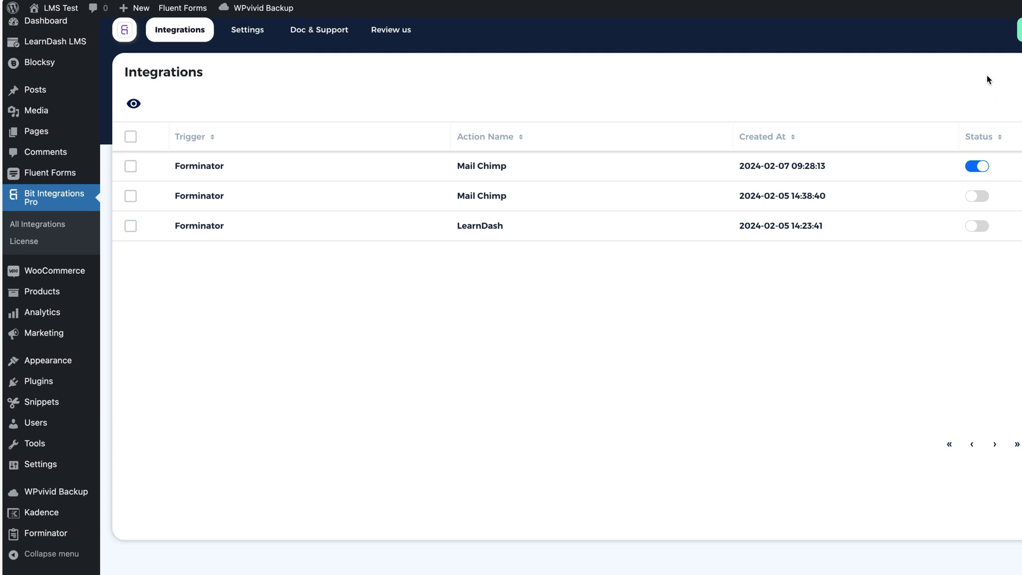
# Open LearnDash LMS Courses in the admin sidebar to list the two published courses
pyautogui.scroll(1, 133, 146)
pyautogui.moveTo(69, 55)
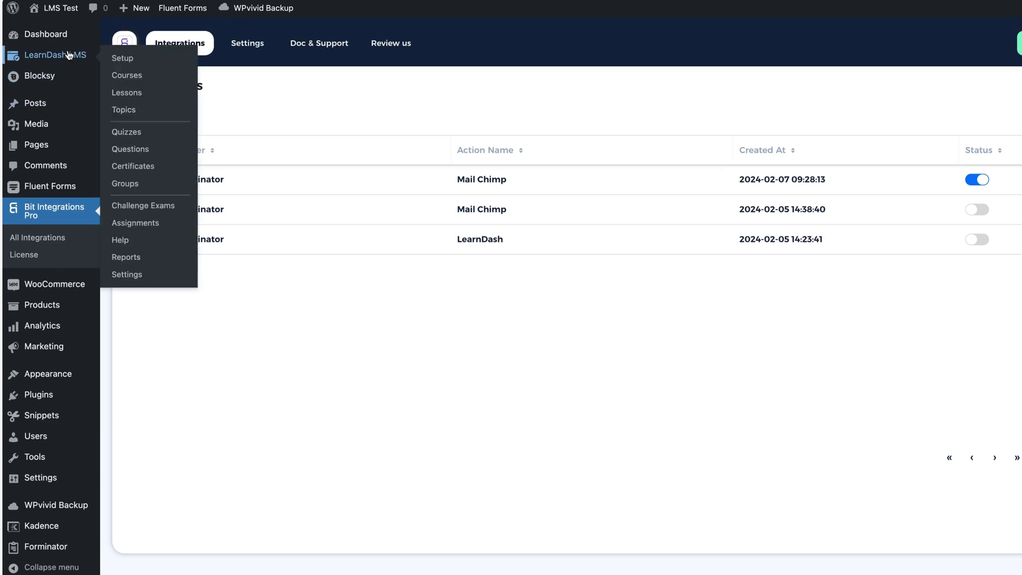
pyautogui.click(133, 75)
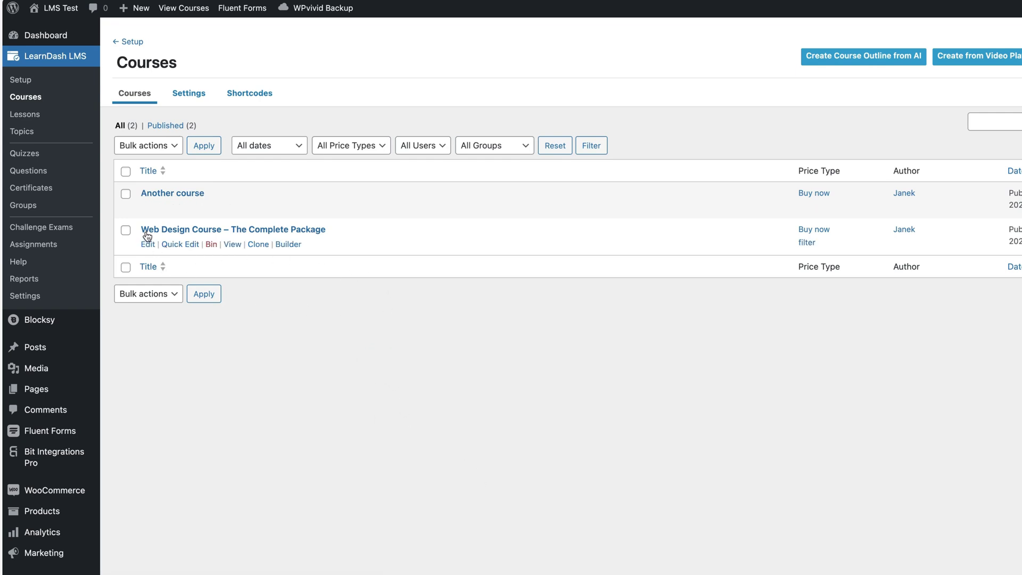
pyautogui.click(431, 374)
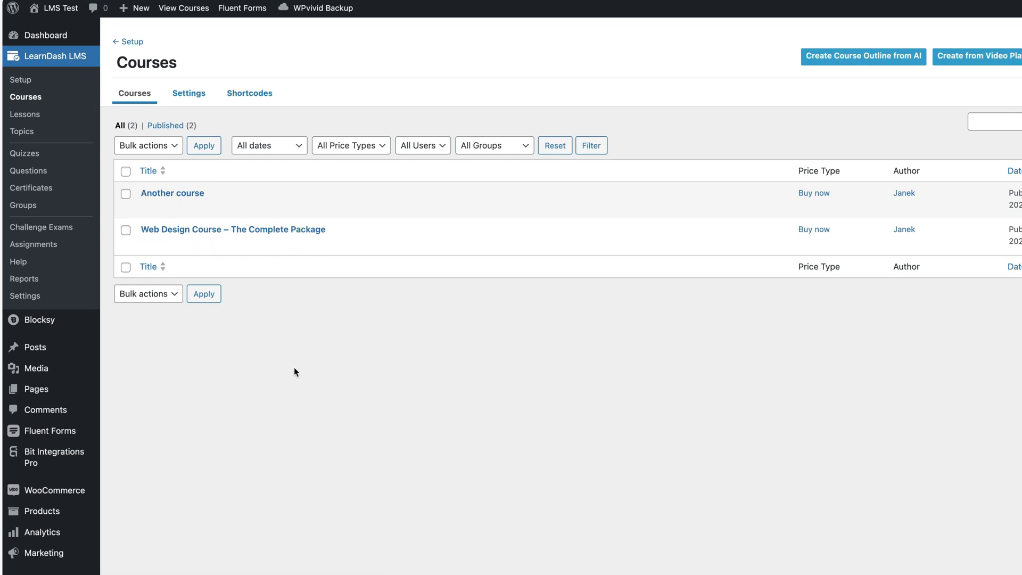
# Start a new Bit Integrations flow using the Forminator newsletter form as the trigger
pyautogui.moveTo(63, 451)
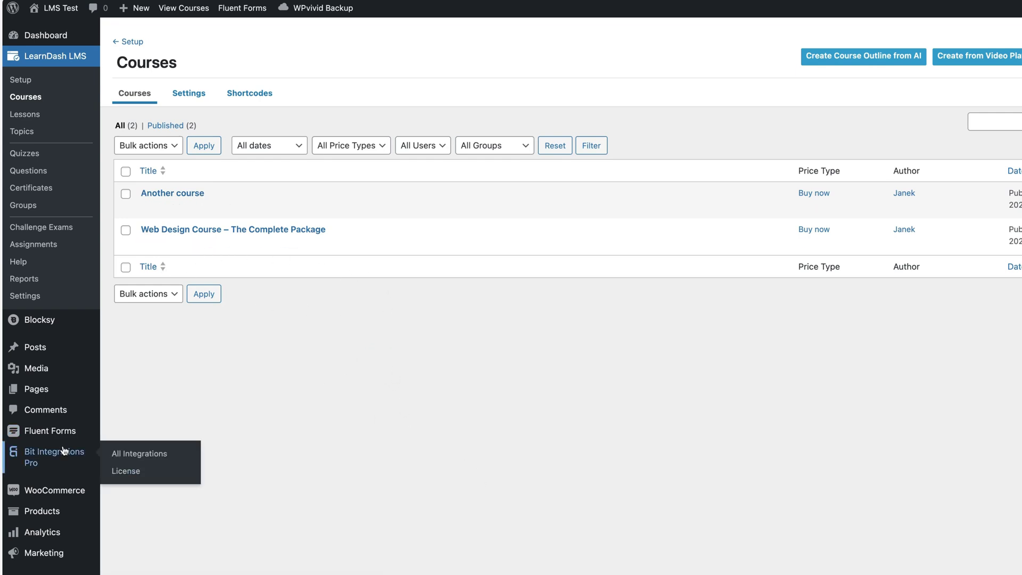
pyautogui.click(147, 454)
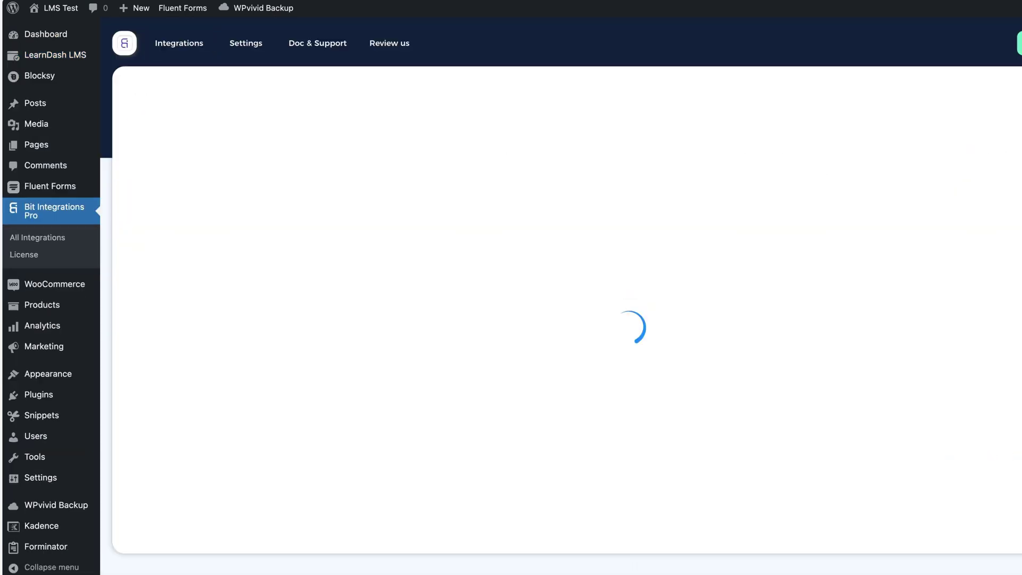
pyautogui.write('f')
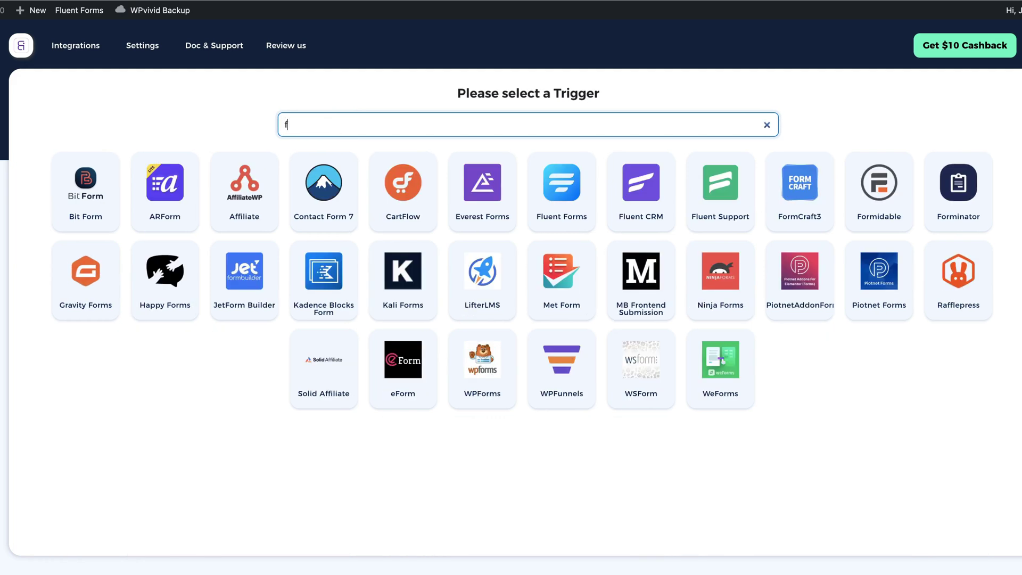
pyautogui.write('orm')
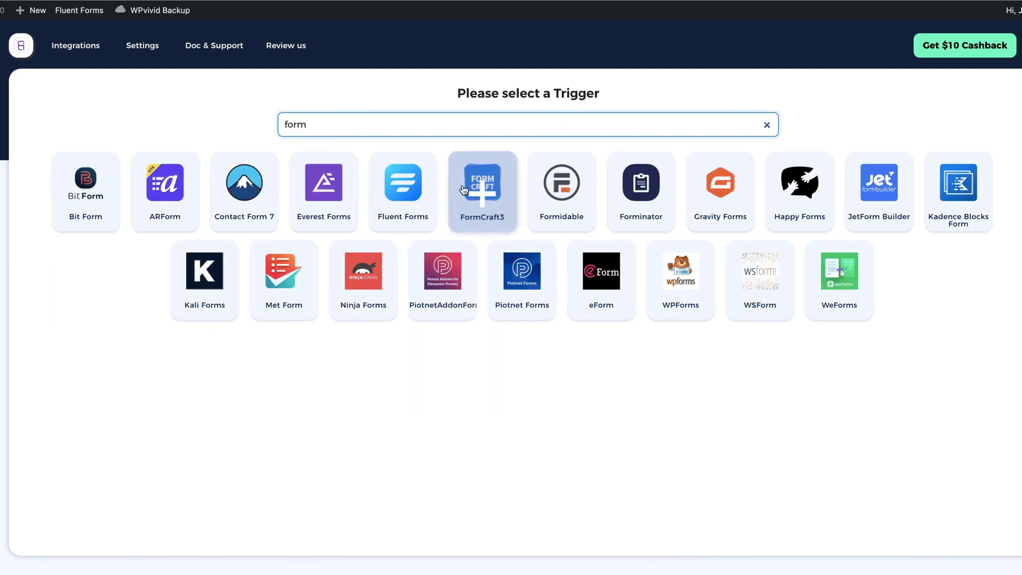
pyautogui.click(641, 187)
pyautogui.click(474, 267)
pyautogui.click(440, 329)
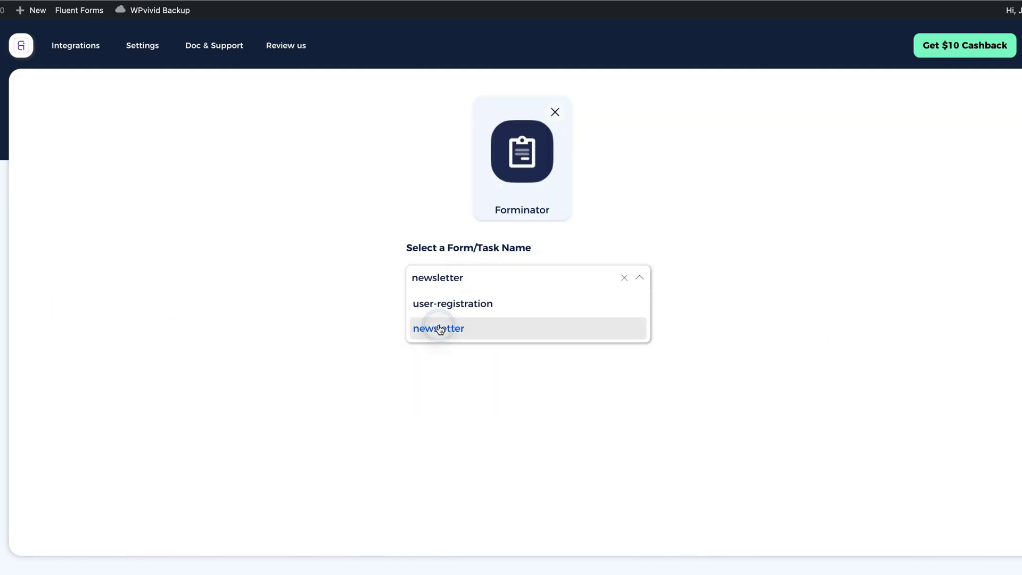
pyautogui.click(633, 312)
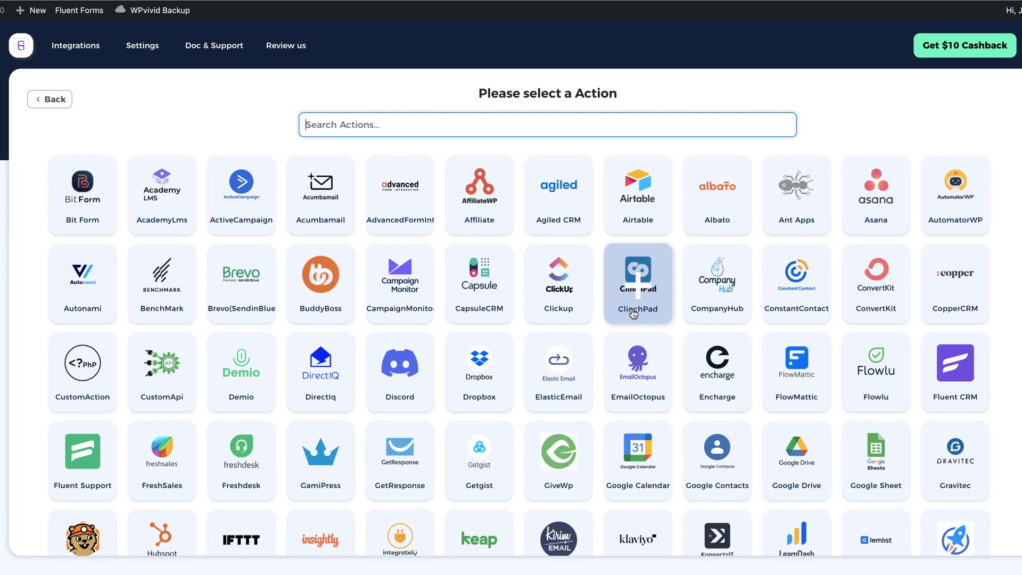
# Search 'learn', choose LearnDash as the action, and connect it
pyautogui.click(442, 133)
pyautogui.write('learn')
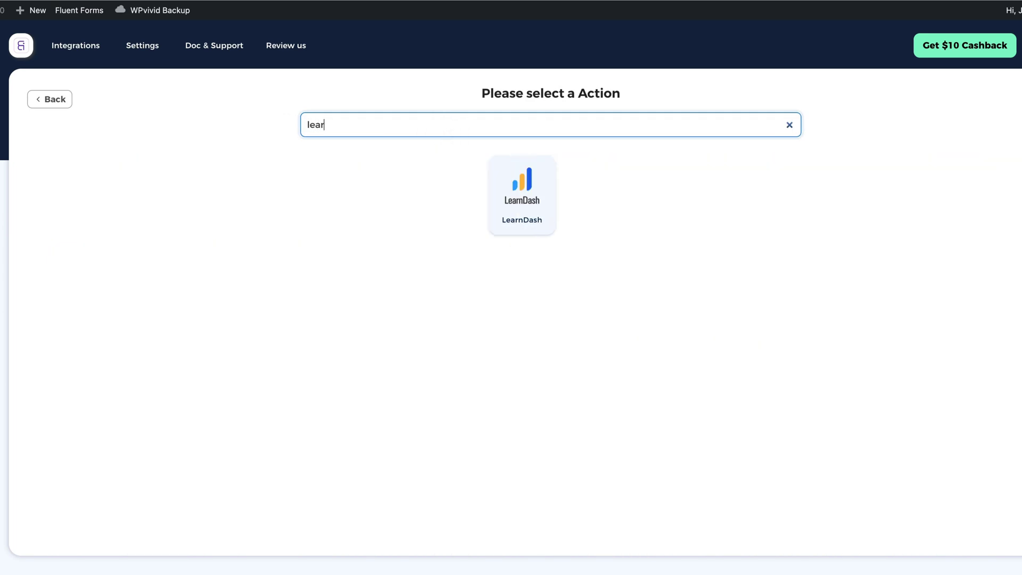
pyautogui.click(520, 192)
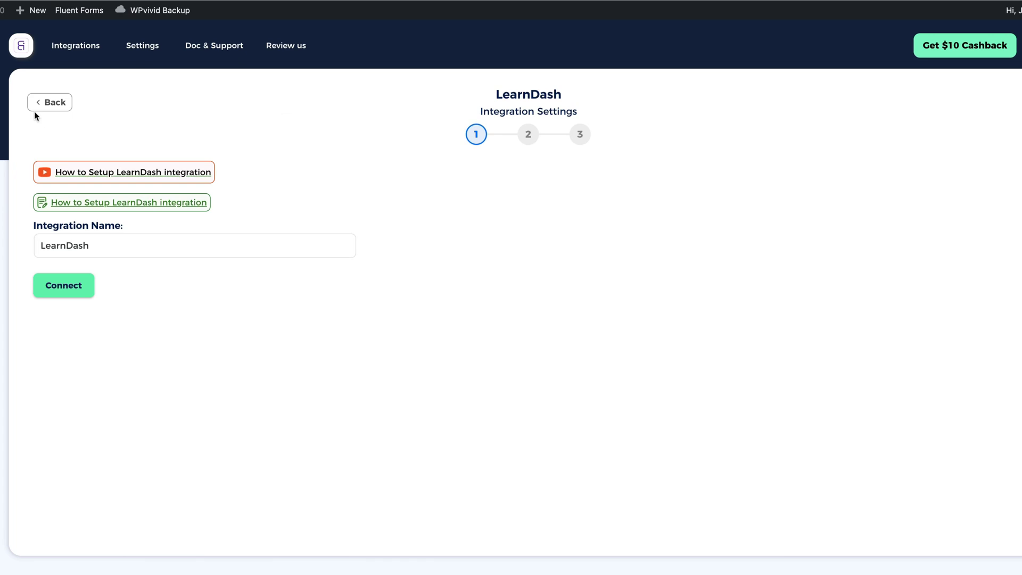
pyautogui.click(65, 288)
# Choose the 'Enroll the user in a course' LearnDash action with Web Design Course - The Complete Package
pyautogui.click(63, 294)
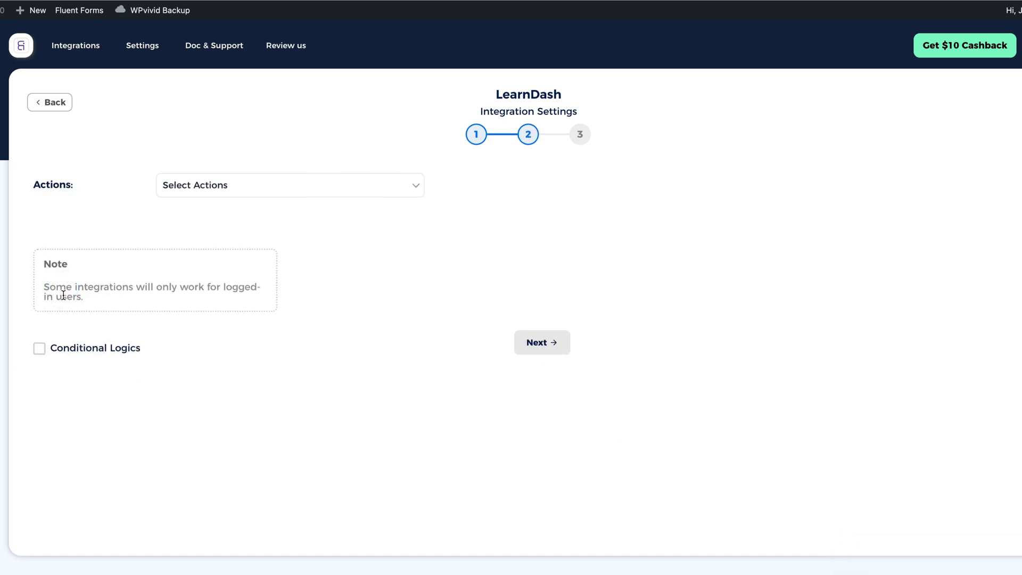
pyautogui.click(349, 235)
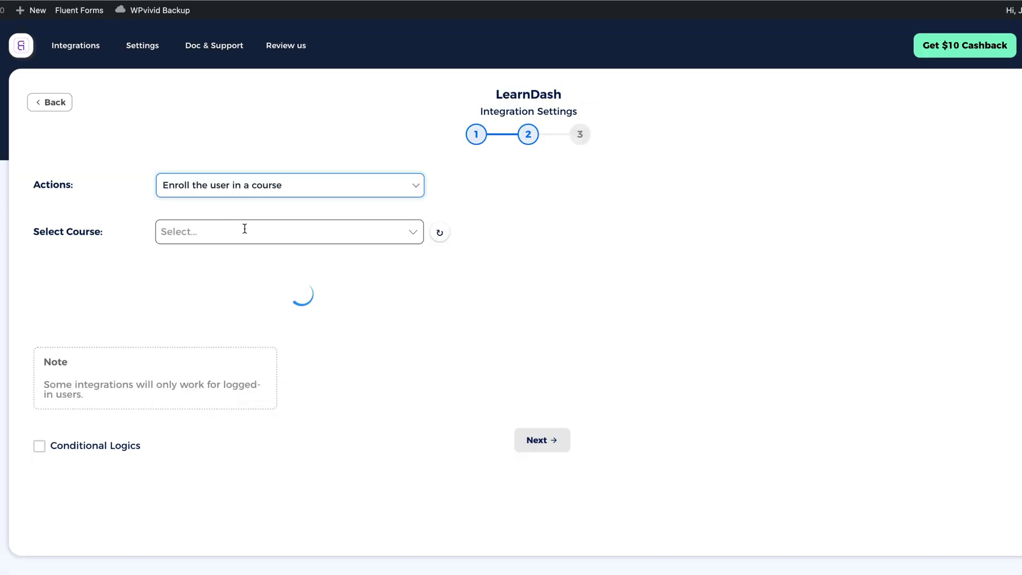
pyautogui.click(244, 229)
pyautogui.click(209, 285)
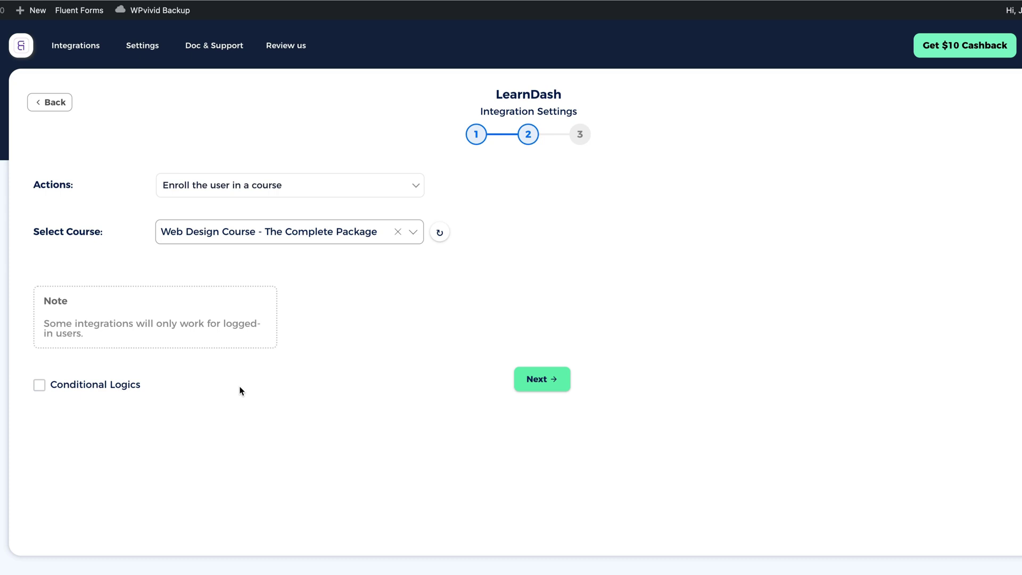
# Enable conditional logic with the condition First Name-1 Equal
pyautogui.click(39, 387)
pyautogui.click(137, 416)
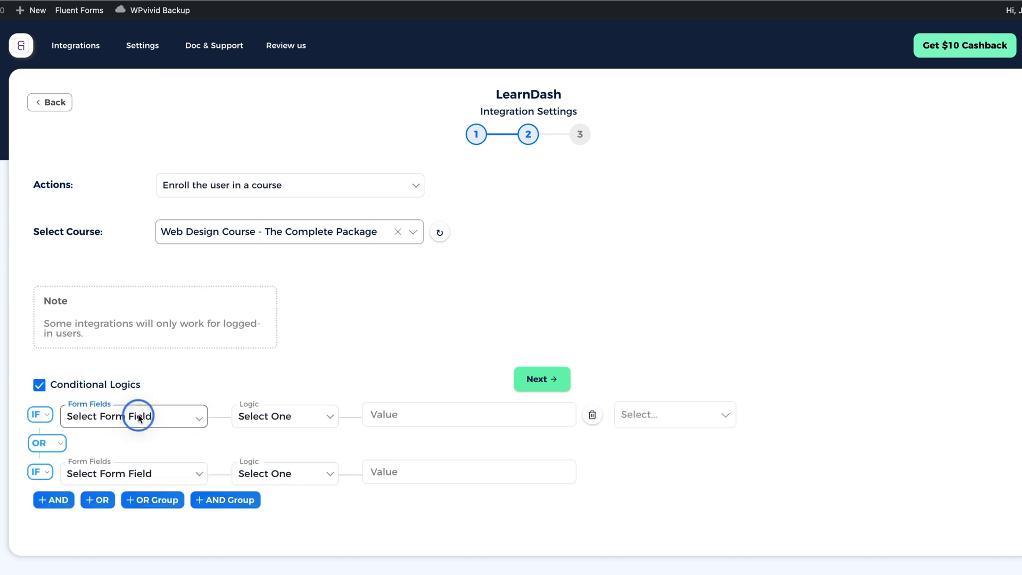
pyautogui.click(109, 432)
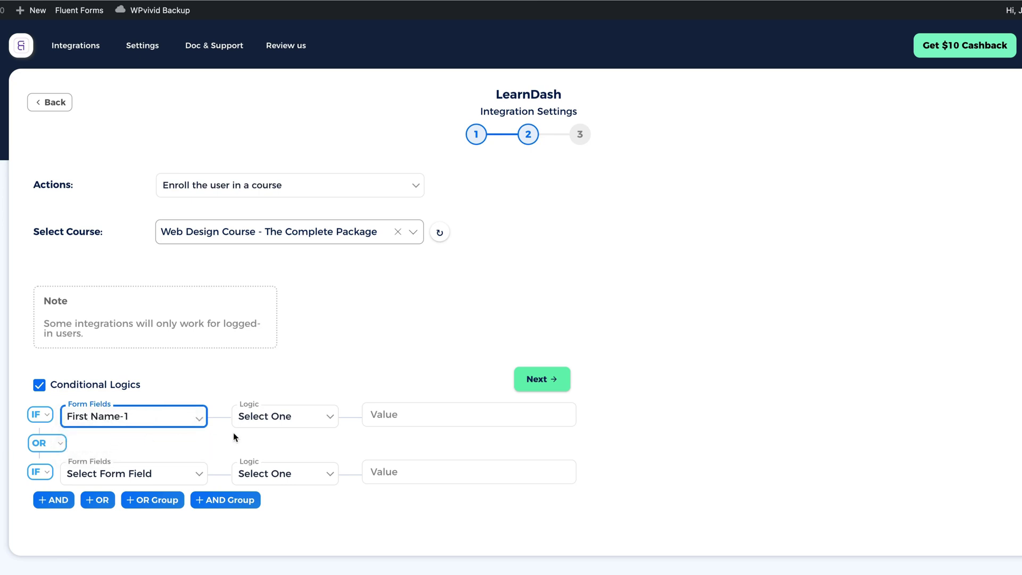
pyautogui.click(302, 420)
pyautogui.click(266, 442)
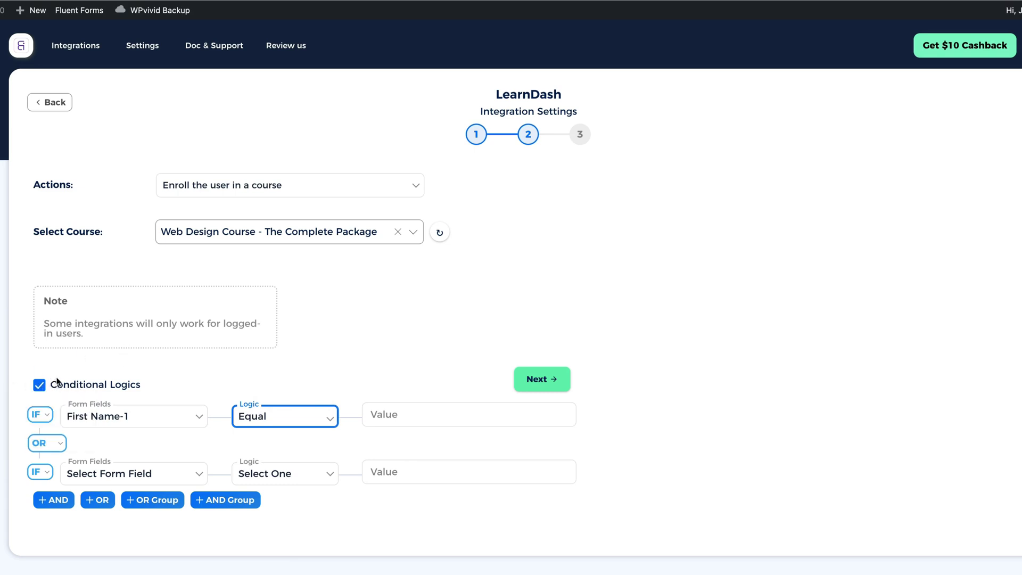
# Finish and save the Forminator-to-LearnDash integration
pyautogui.click(41, 388)
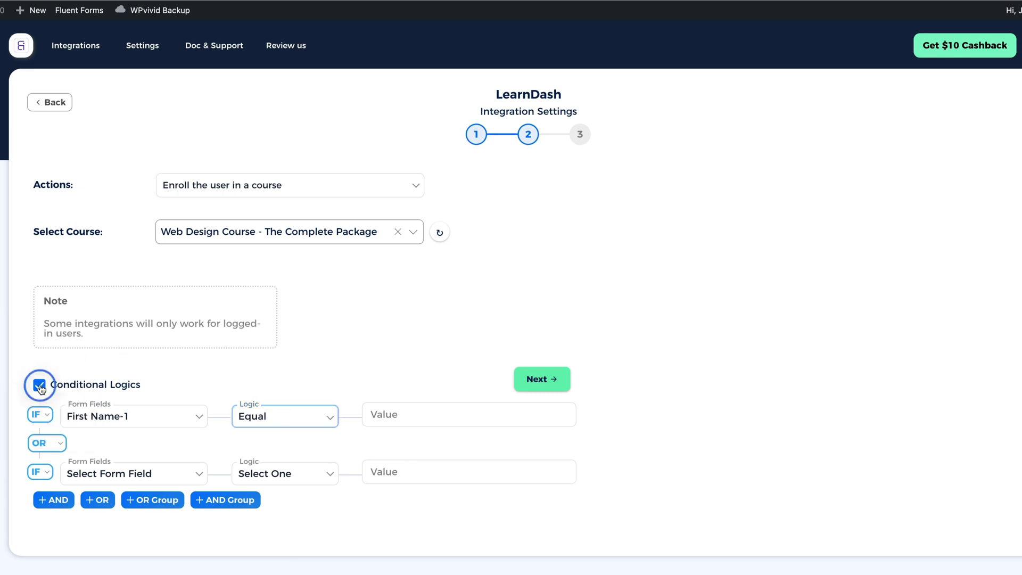
pyautogui.click(537, 379)
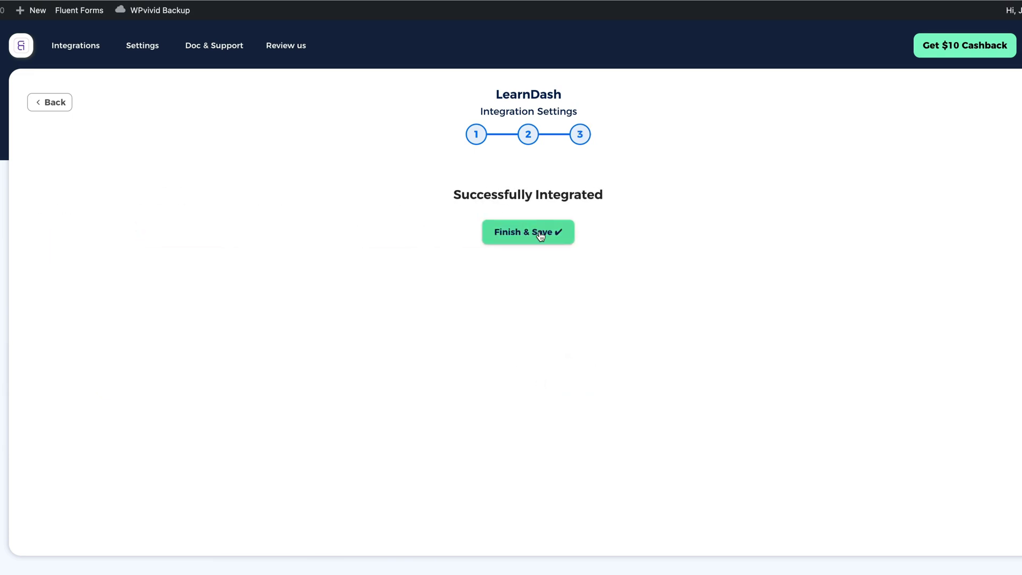
pyautogui.click(536, 232)
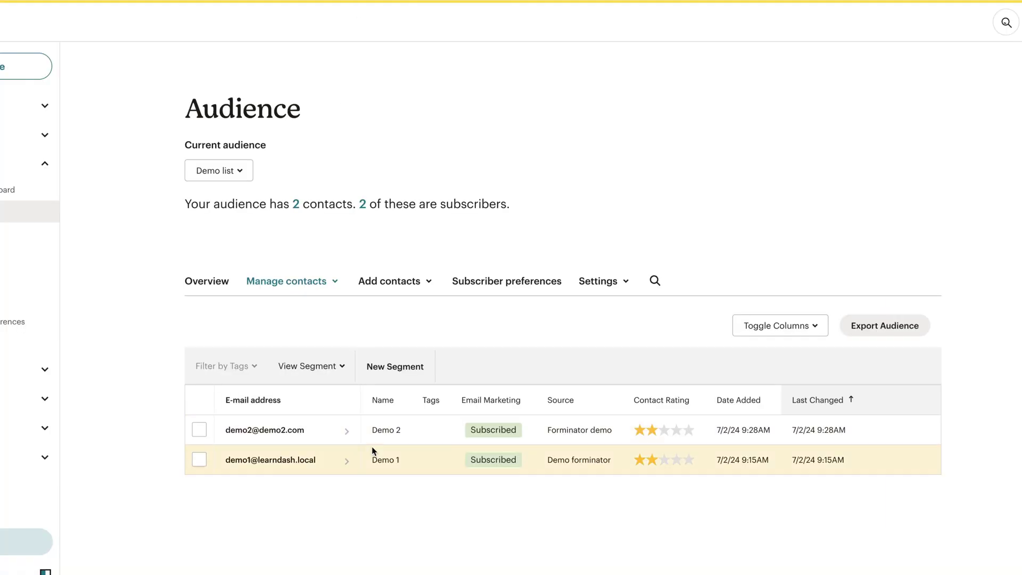
# Open the earlier test contact in the Demo list and remove it
pyautogui.click(311, 458)
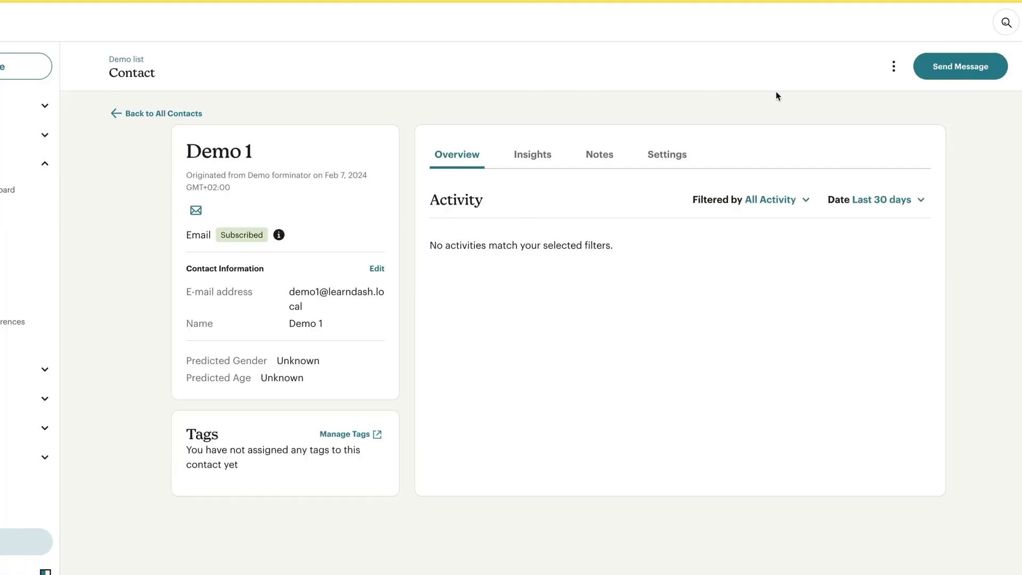
pyautogui.click(893, 66)
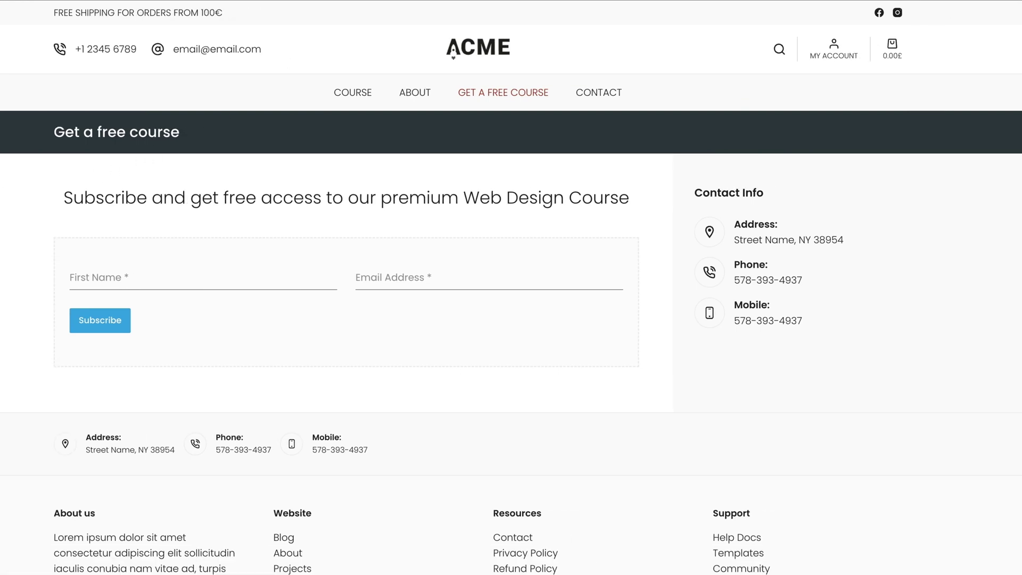
# Submit the free-course form with first name 'Demo 1' and a pasted test e-mail address
pyautogui.click(131, 272)
pyautogui.write('Dem')
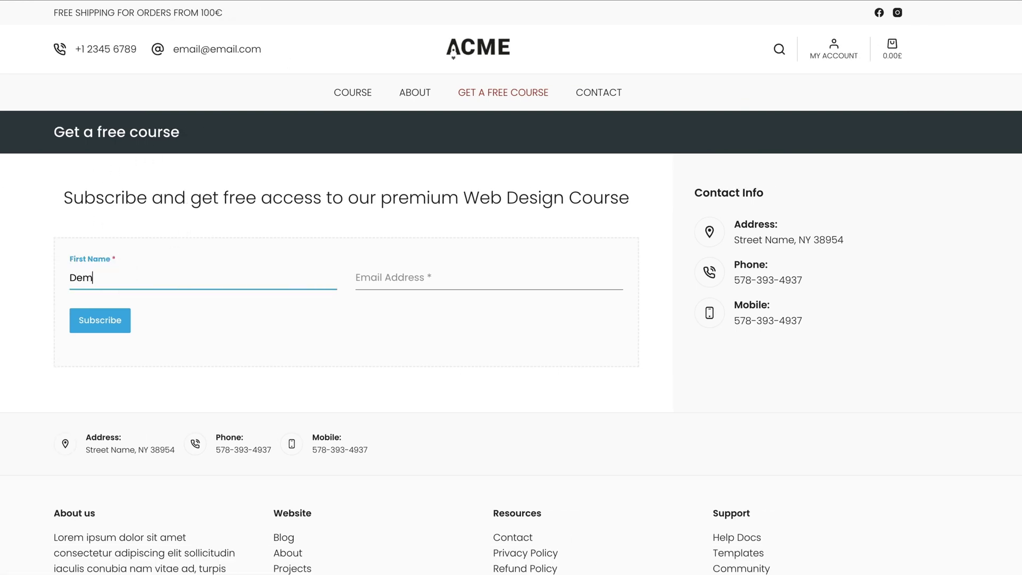
pyautogui.write('o 1')
pyautogui.click(401, 277)
pyautogui.write('de')
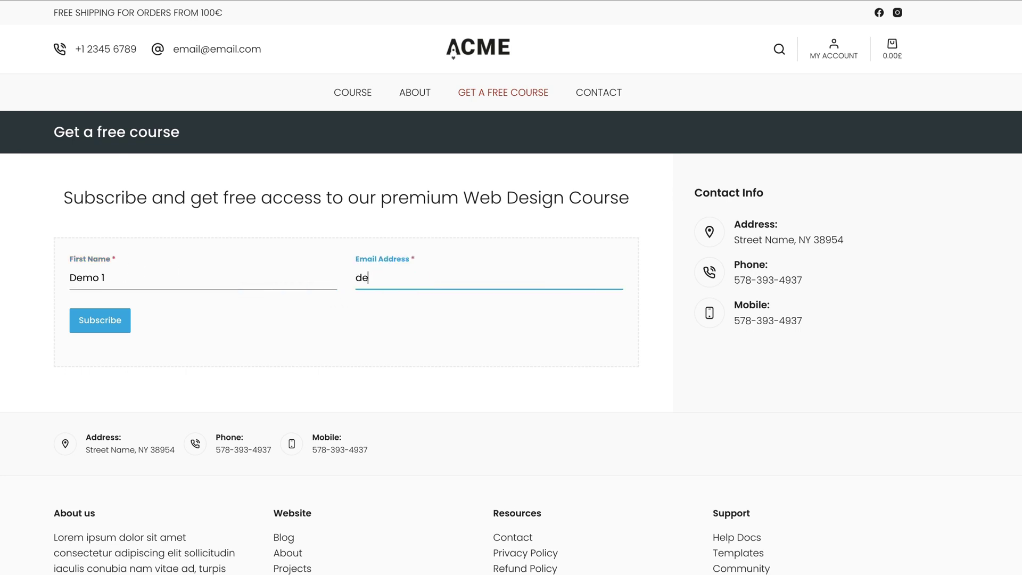
pyautogui.write('mo')
pyautogui.hotkey('ctrl', 'a')
pyautogui.hotkey('ctrl', 'v')
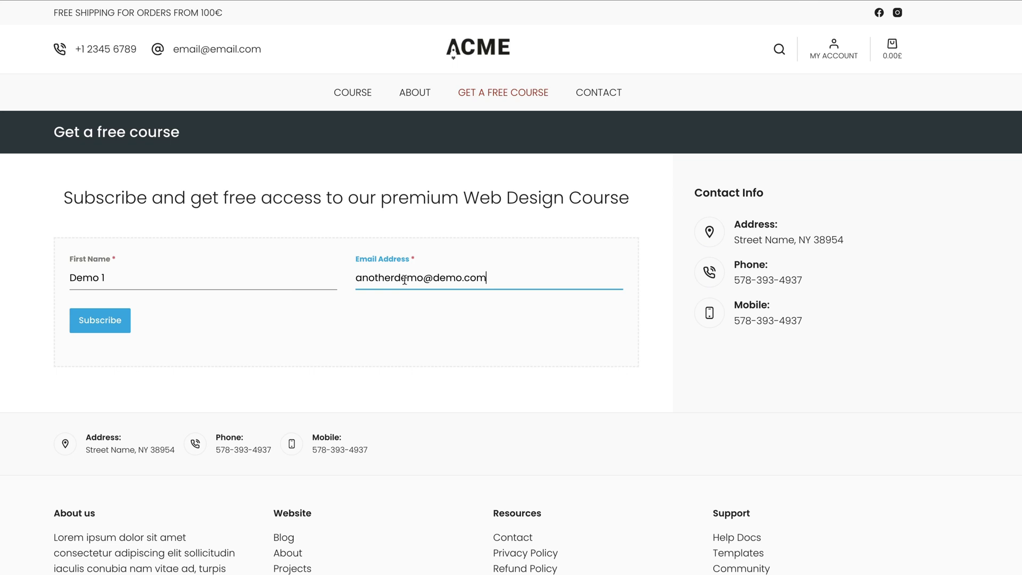
pyautogui.click(107, 319)
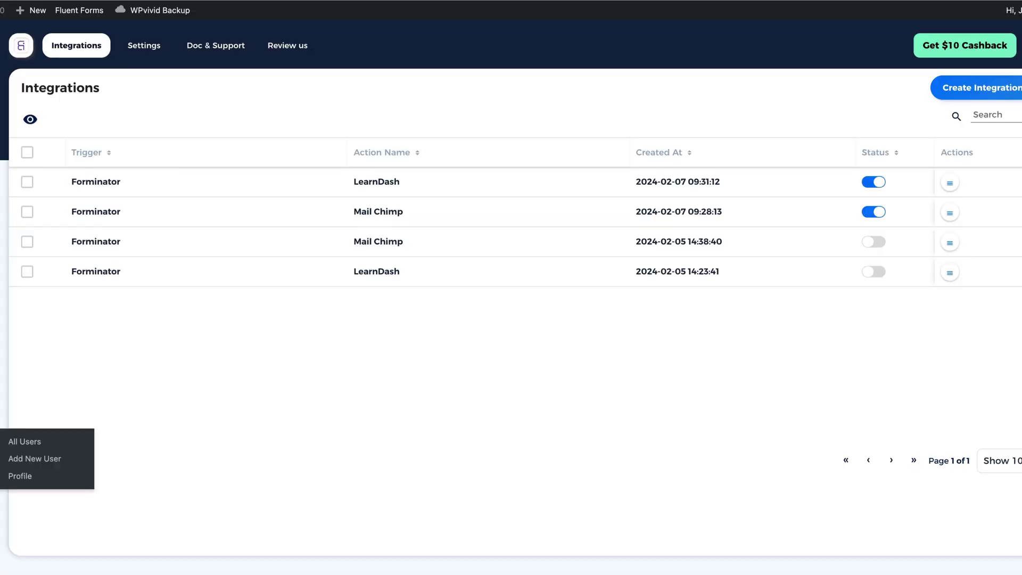
# Verify the test user is enrolled in Web Design Course, then return to All Integrations
pyautogui.click(9, 444)
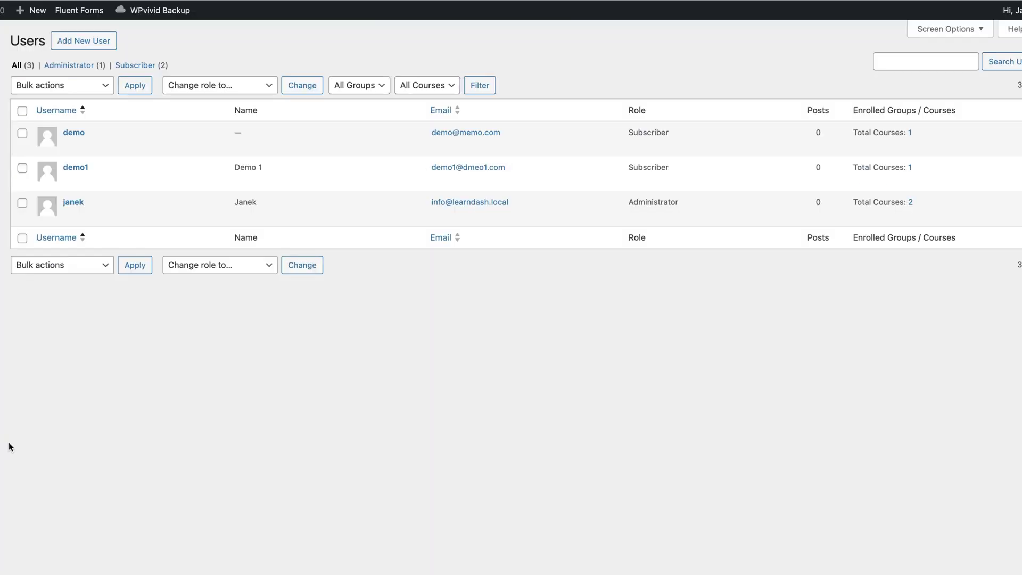
pyautogui.moveTo(74, 188)
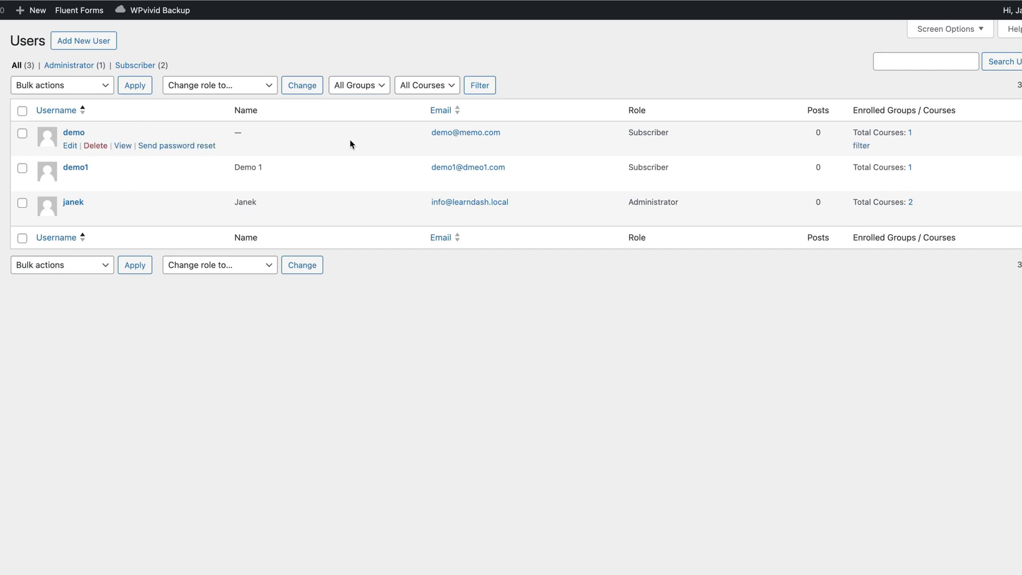
pyautogui.click(83, 171)
pyautogui.scroll(-20, 576, 246)
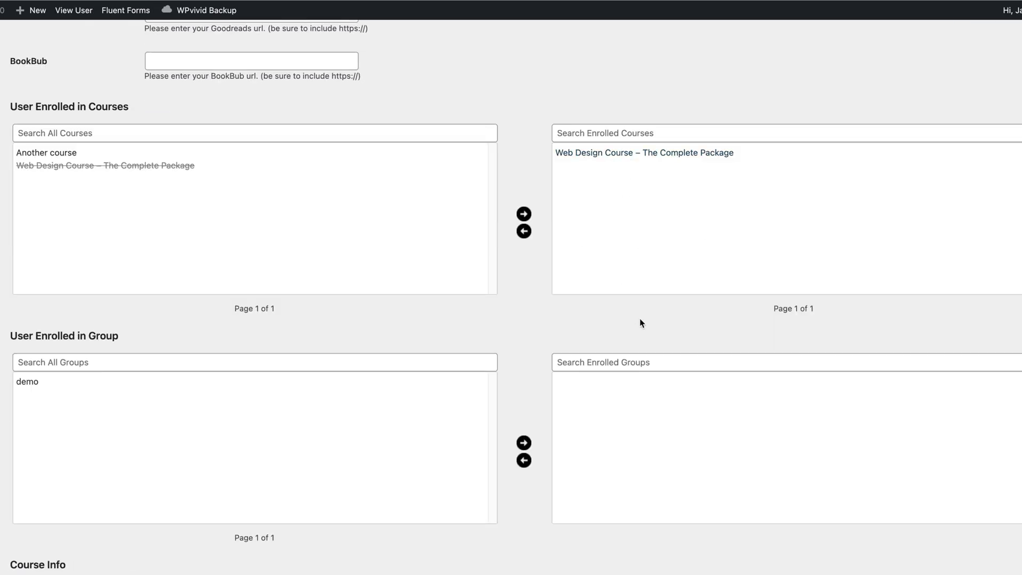
pyautogui.scroll(20, 548, 316)
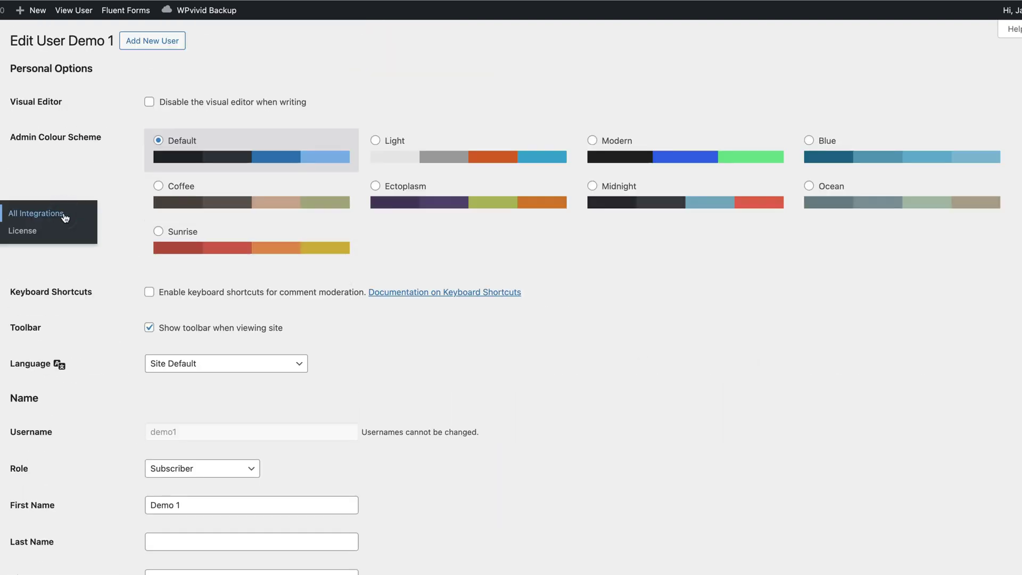
pyautogui.click(65, 216)
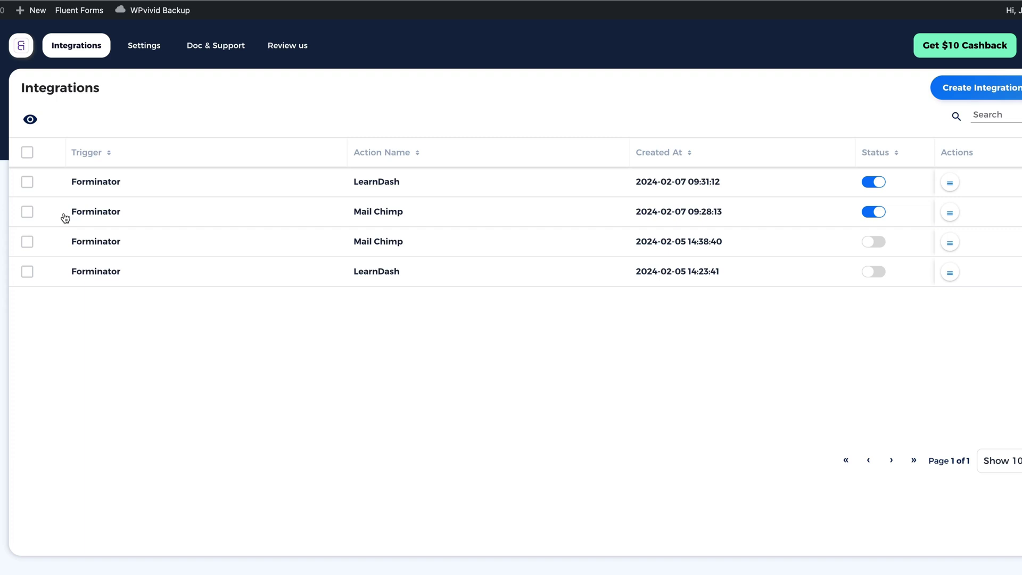
# Create a new integration with WooCommerce Product-Create as its trigger and proceed
pyautogui.click(975, 86)
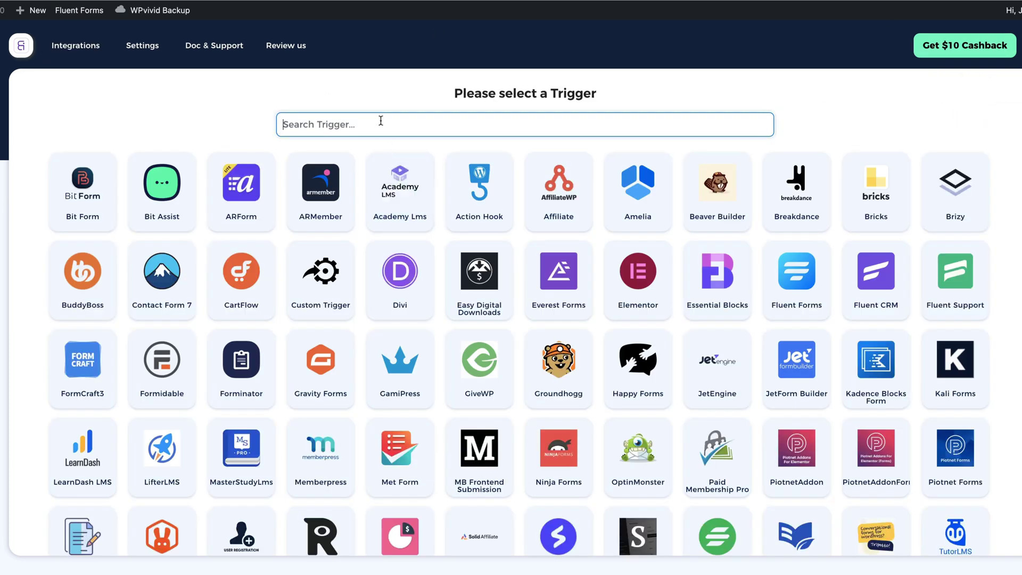
pyautogui.write('woo')
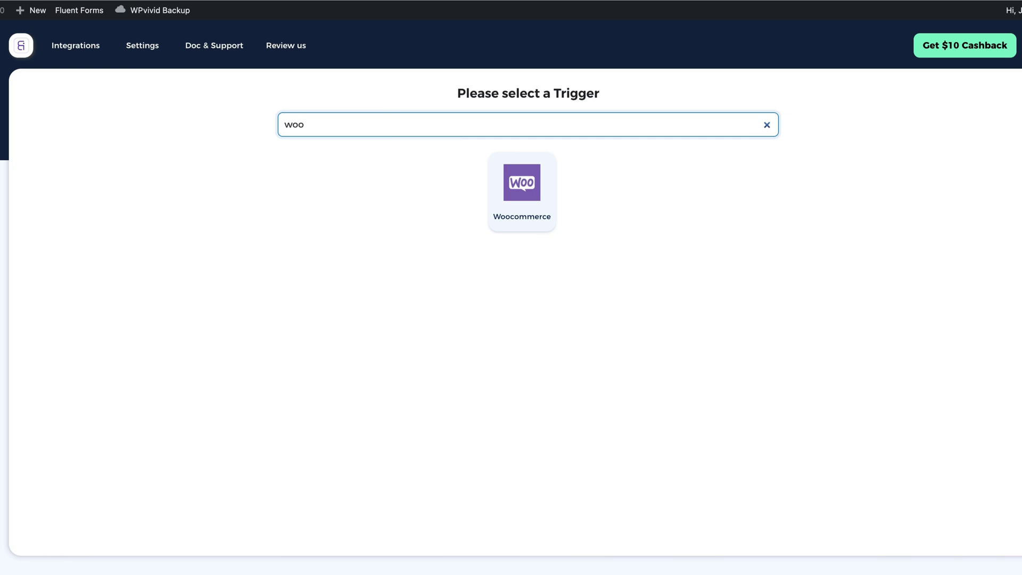
pyautogui.click(522, 192)
pyautogui.click(479, 278)
pyautogui.click(407, 257)
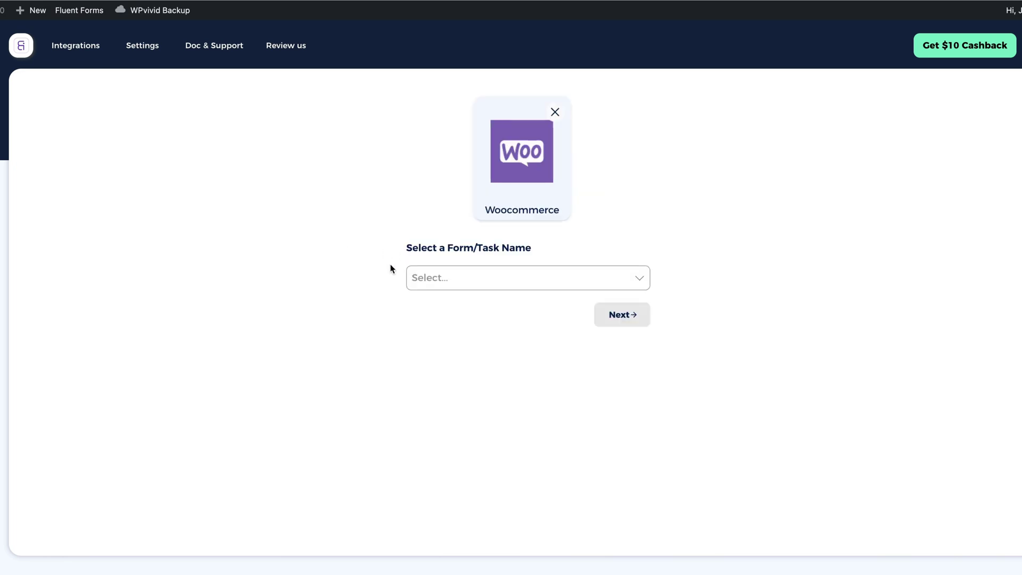
pyautogui.click(507, 282)
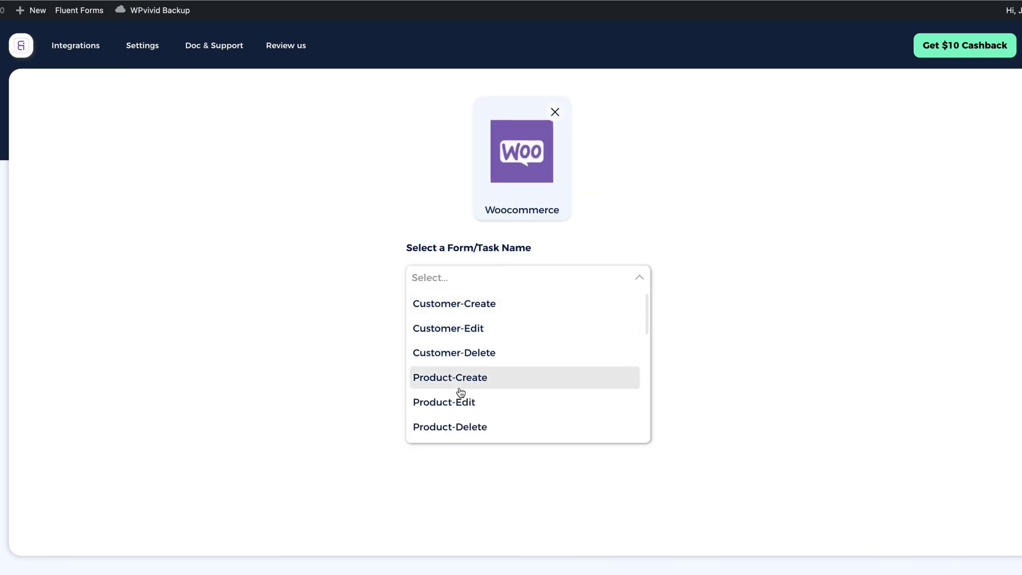
pyautogui.click(467, 382)
pyautogui.click(862, 340)
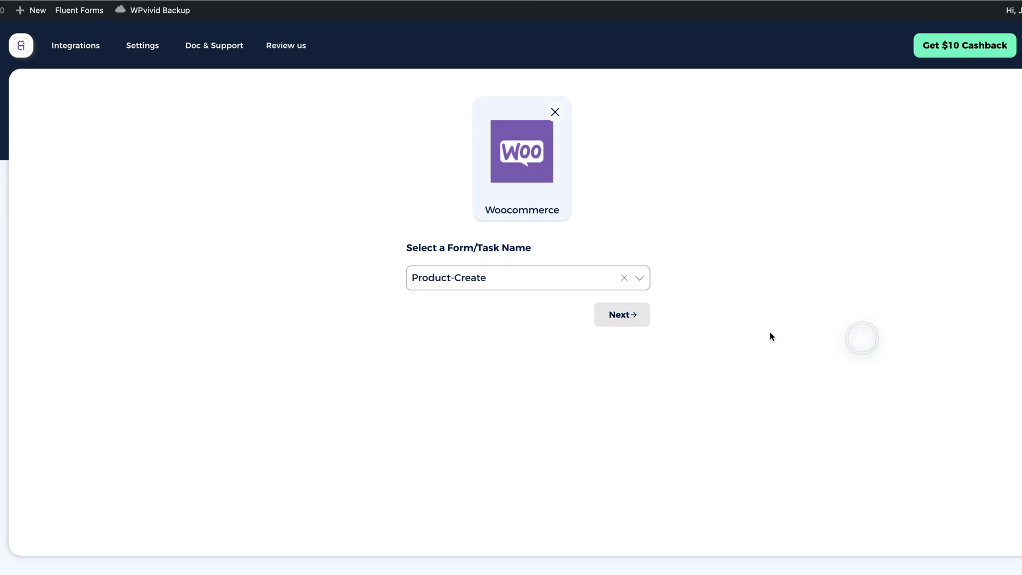
pyautogui.click(621, 312)
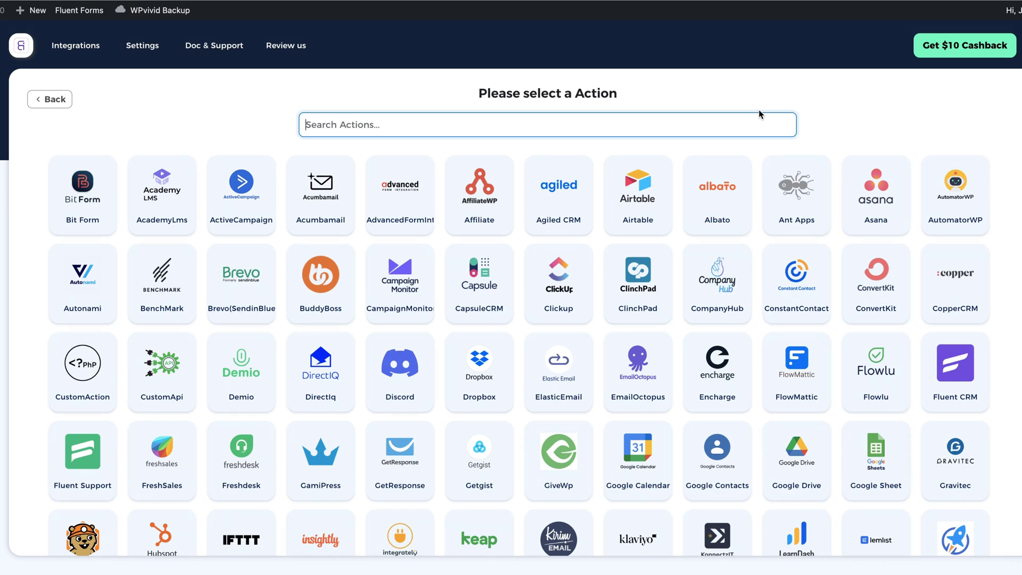
# Search 'shee' and pick Google Sheet as the flow's action
pyautogui.write('shee')
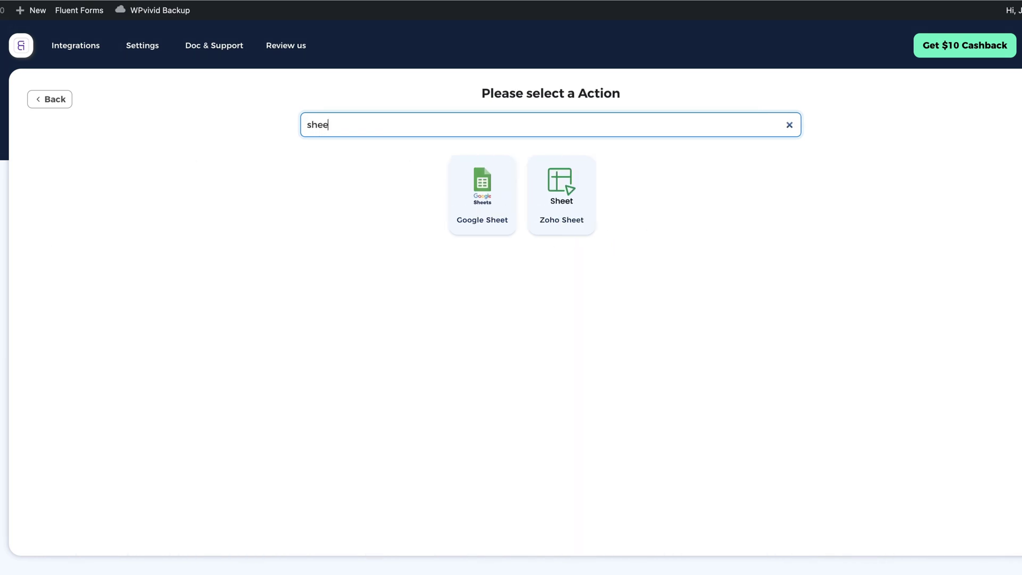
pyautogui.click(481, 189)
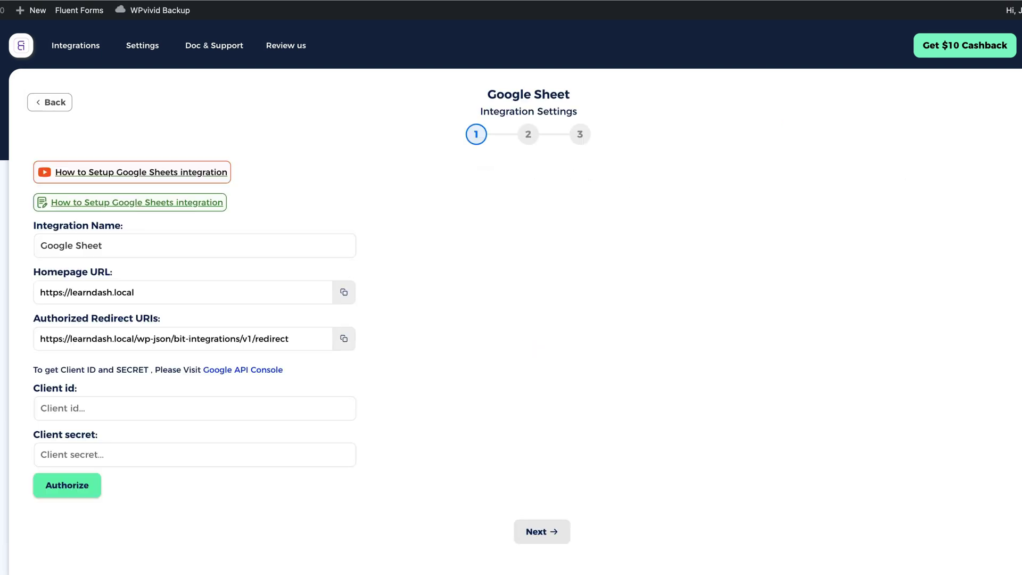